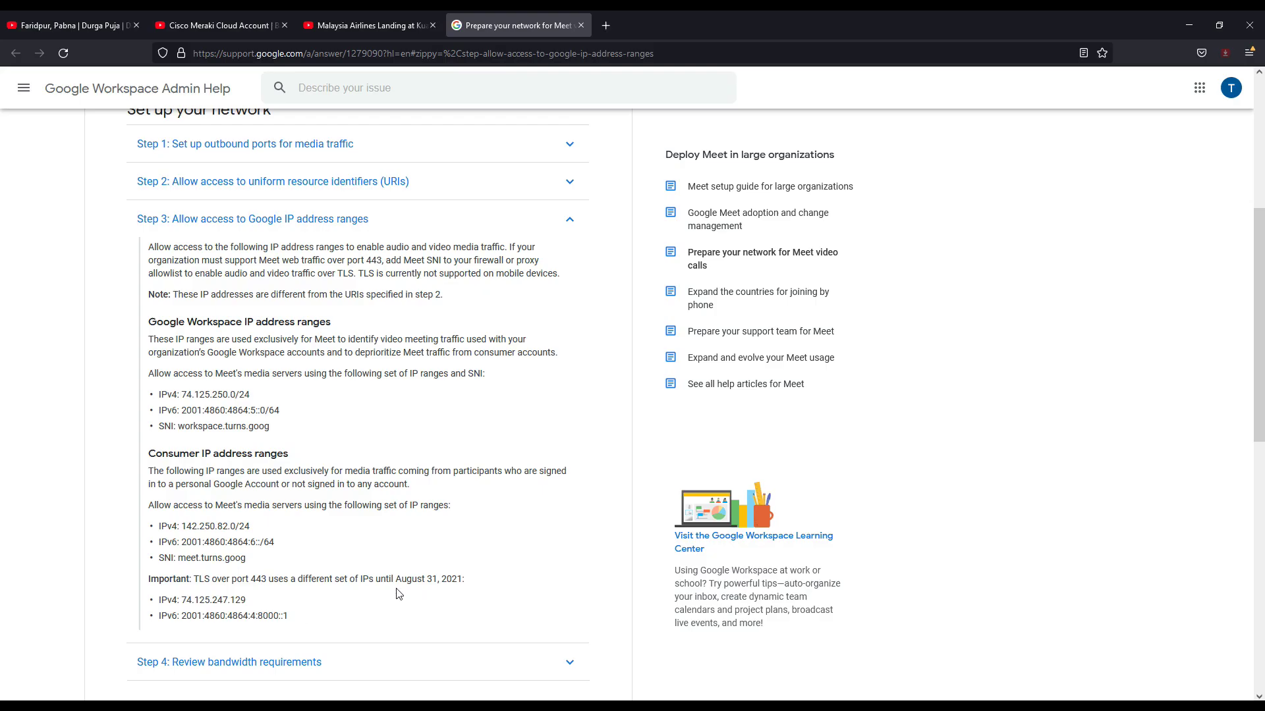
- Locate the Meet IPv4 ranges 74.125.250.0/24, 142.250.82.0/24 and the TLS address, then minimize the browser
scroll(399, 594, down, 3)
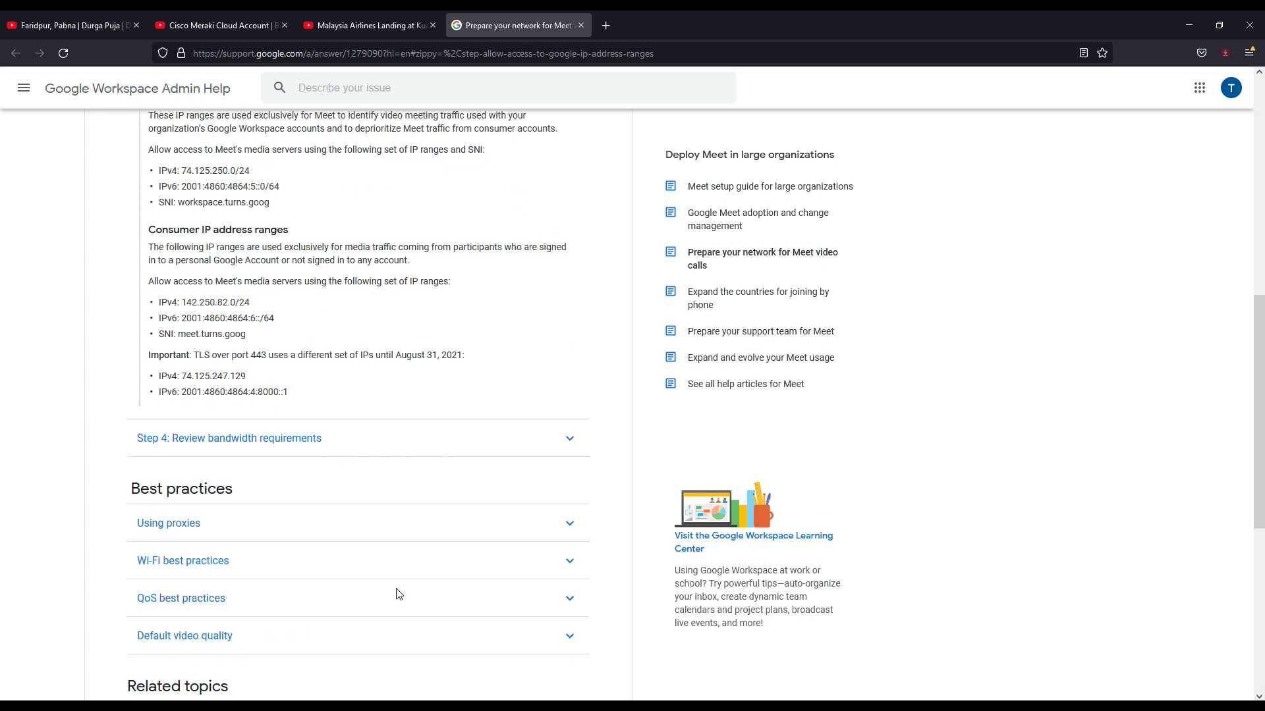
scroll(398, 595, up, 2)
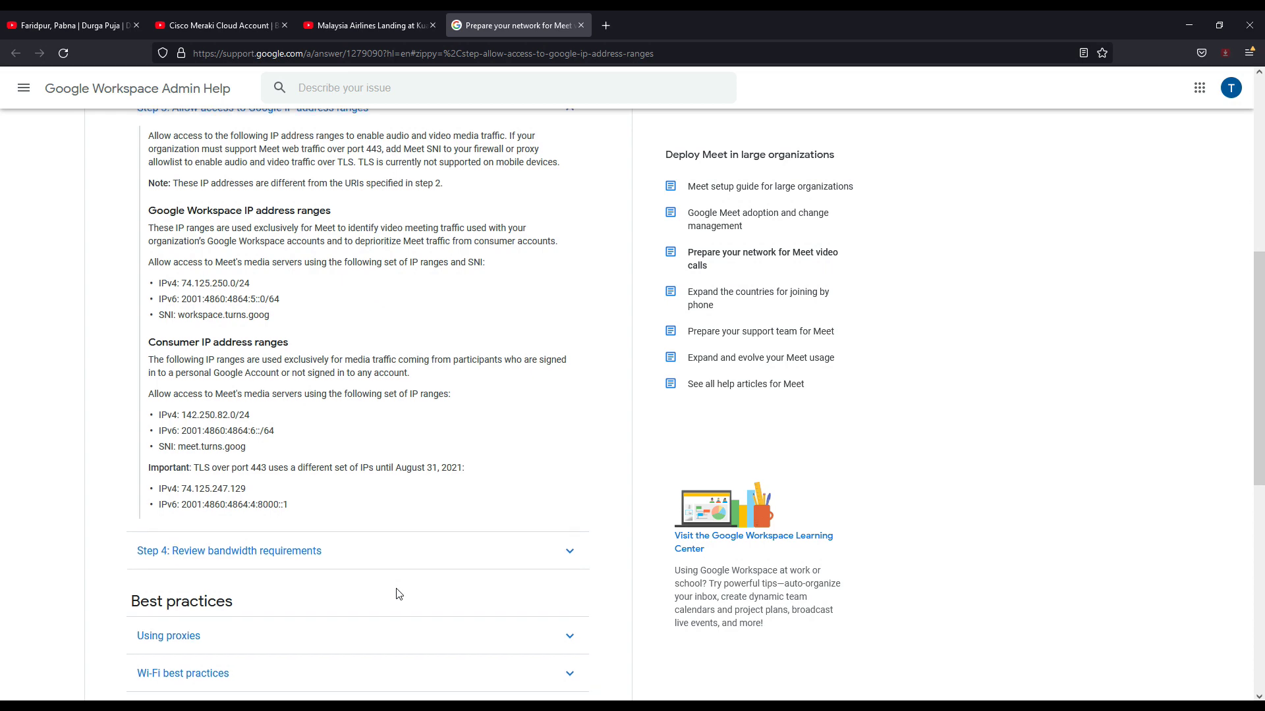
scroll(397, 593, up, 2)
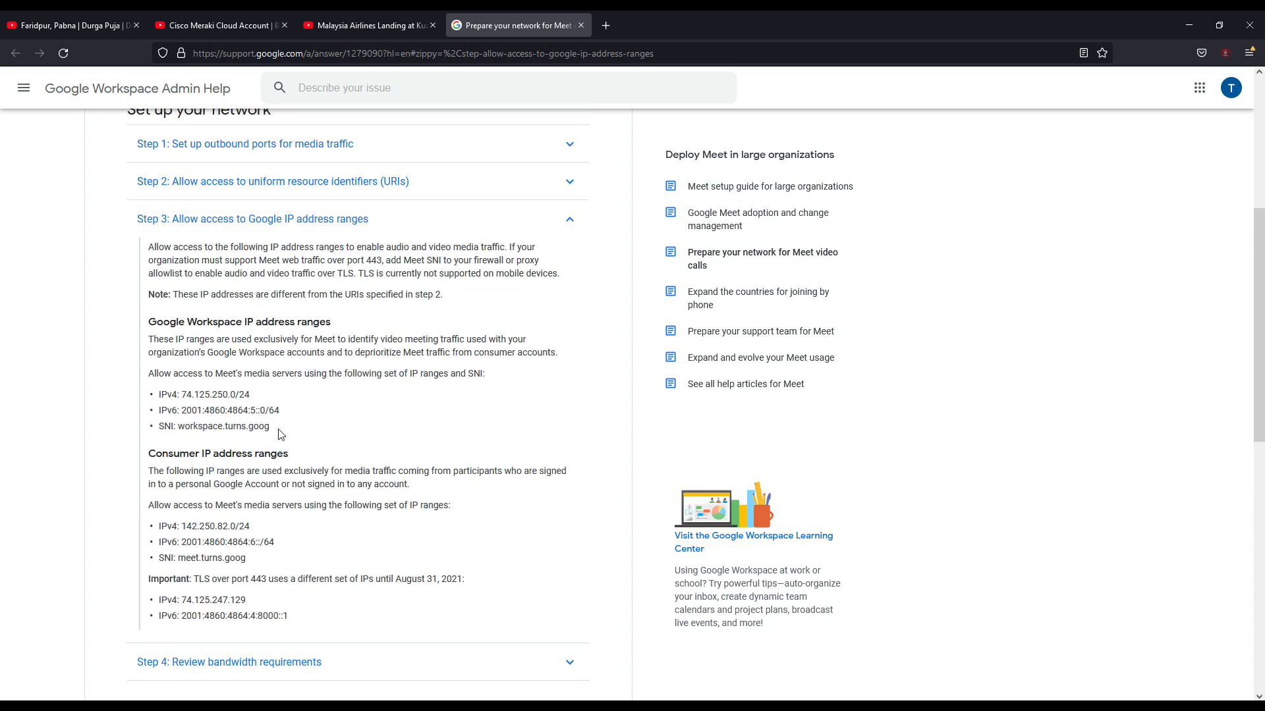
drag(250, 394, 182, 393)
drag(251, 527, 181, 527)
drag(246, 601, 185, 603)
click(461, 575)
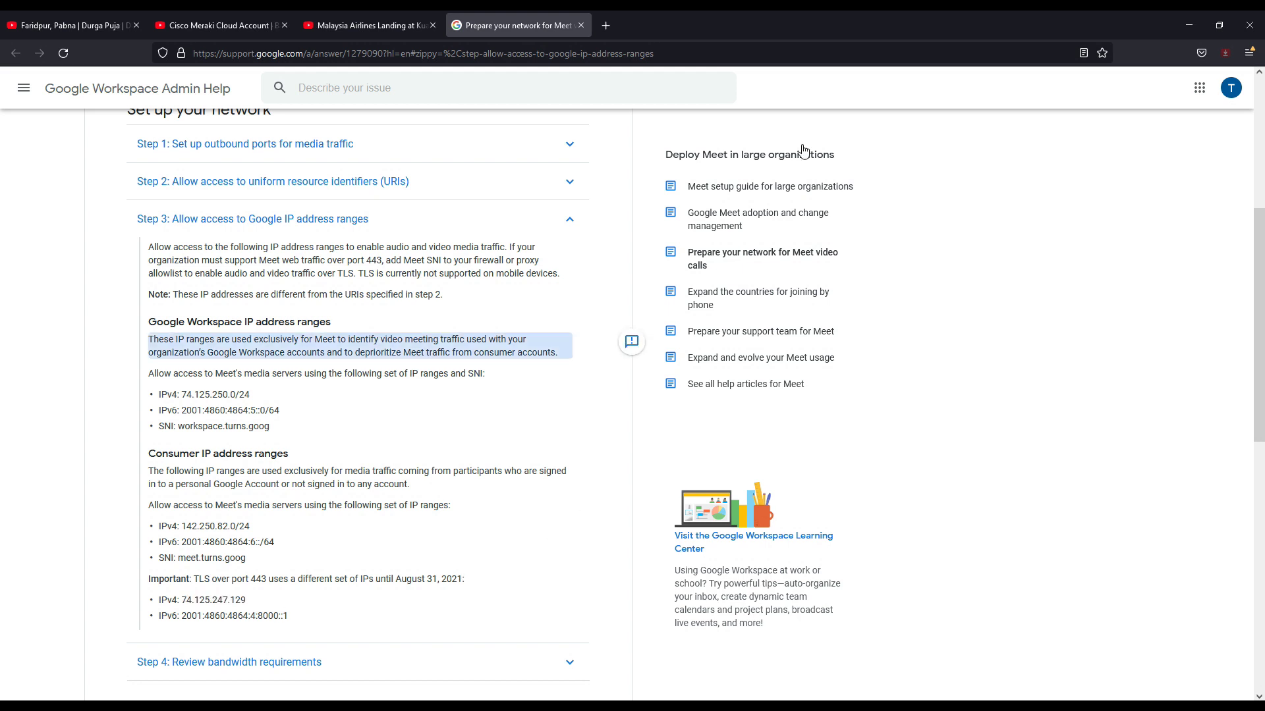
click(1189, 25)
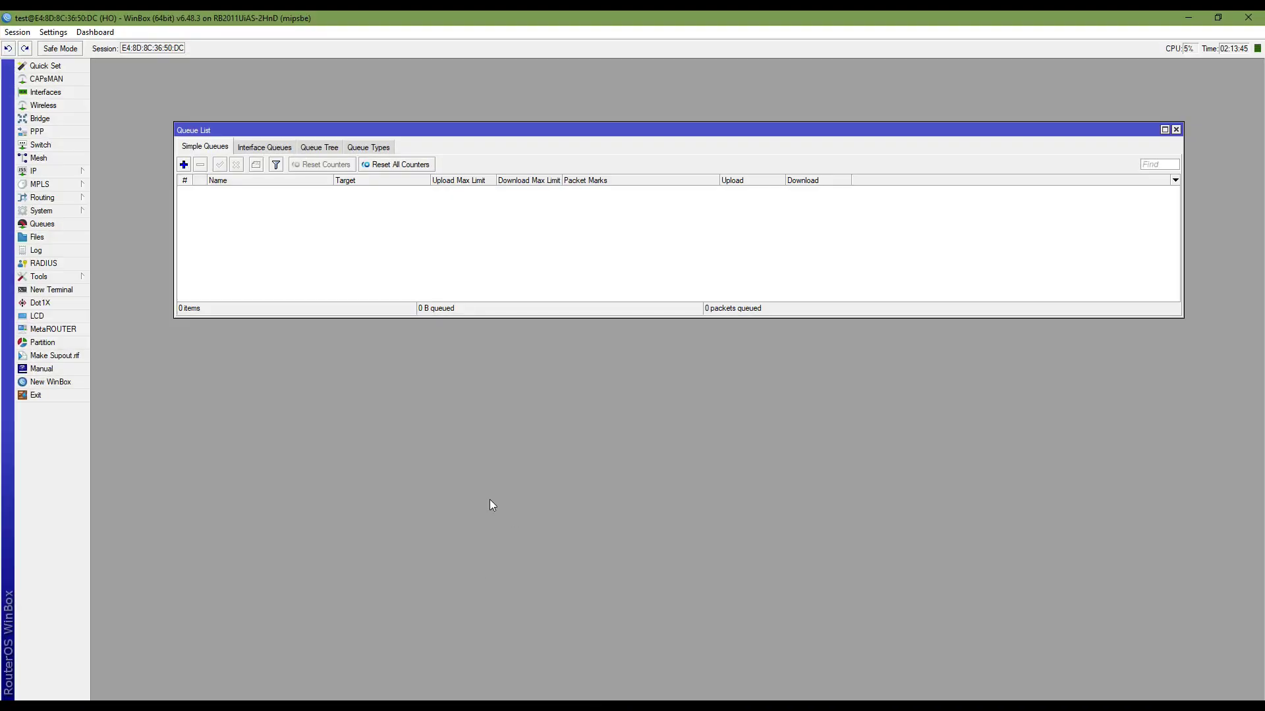
click(1176, 130)
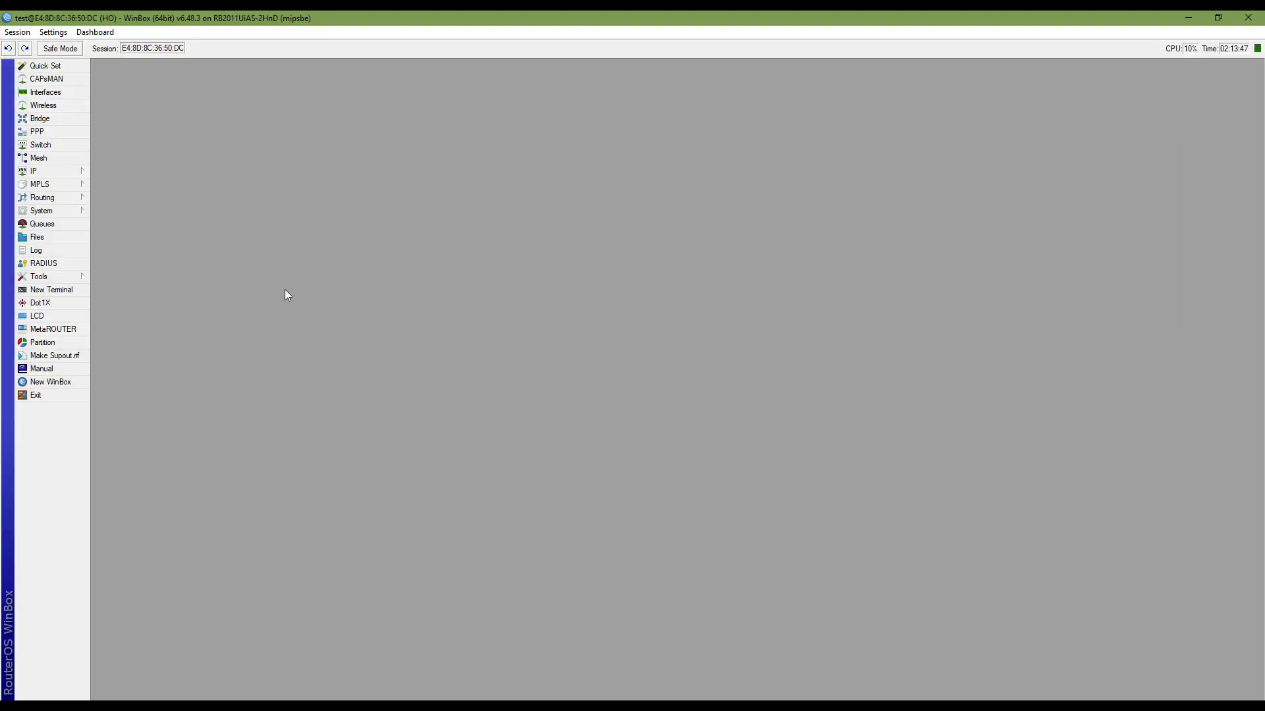
click(86, 174)
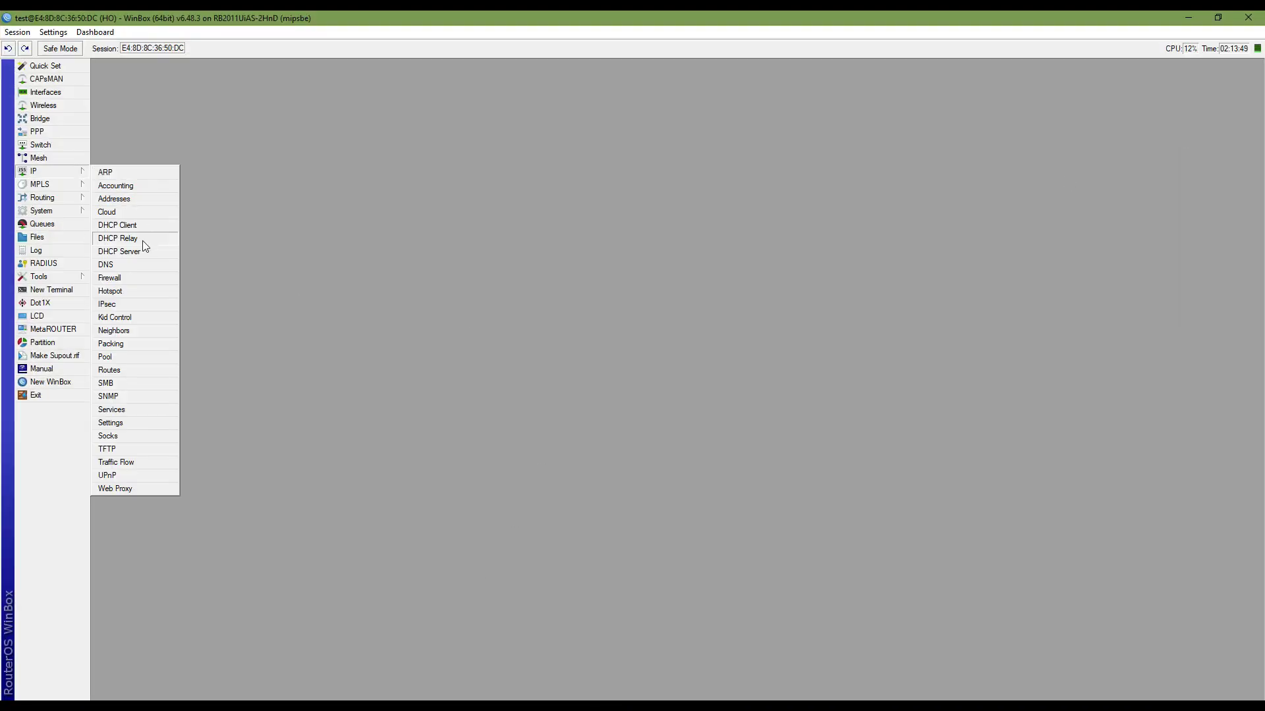
click(132, 200)
click(342, 161)
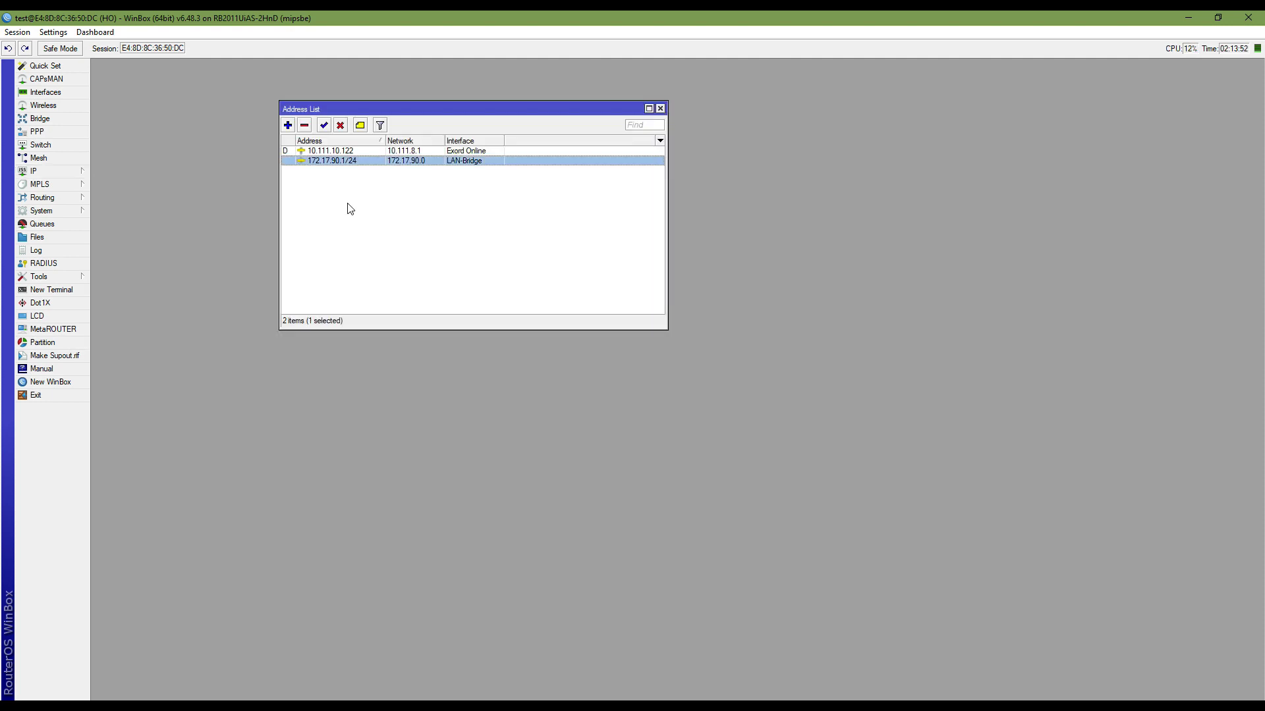
drag(460, 112, 550, 244)
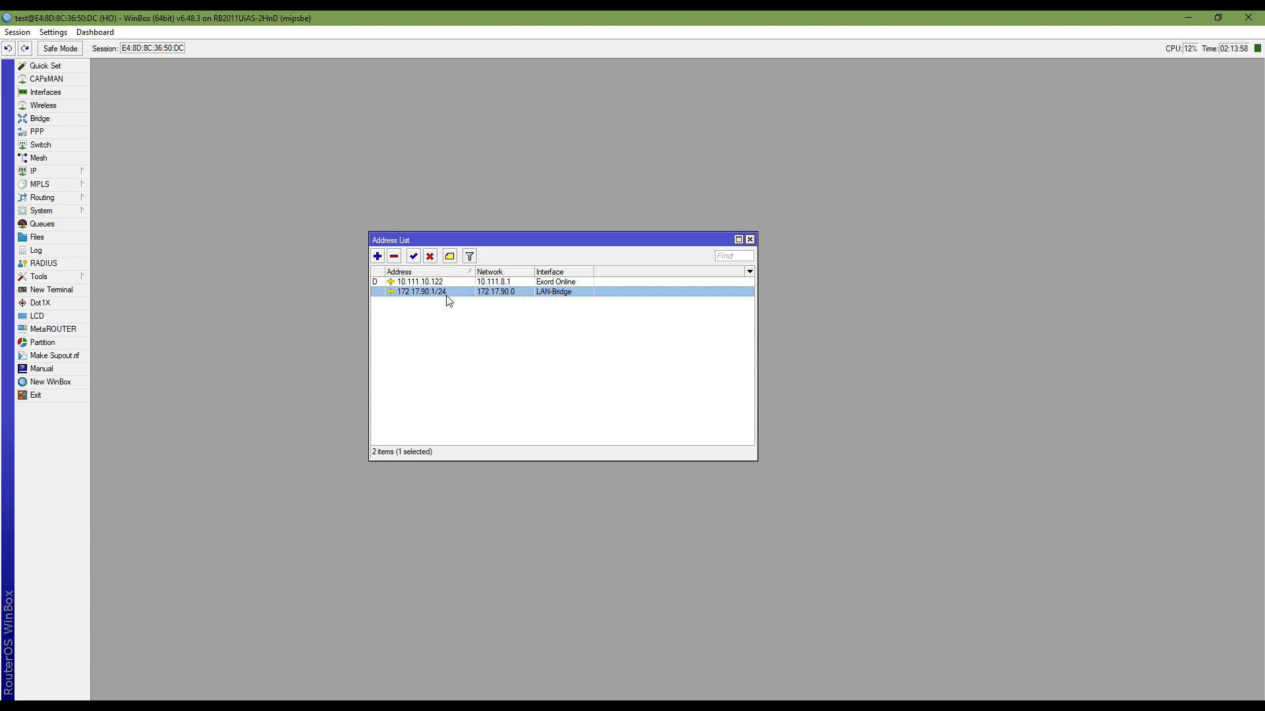
mouse_move(448, 301)
click(750, 240)
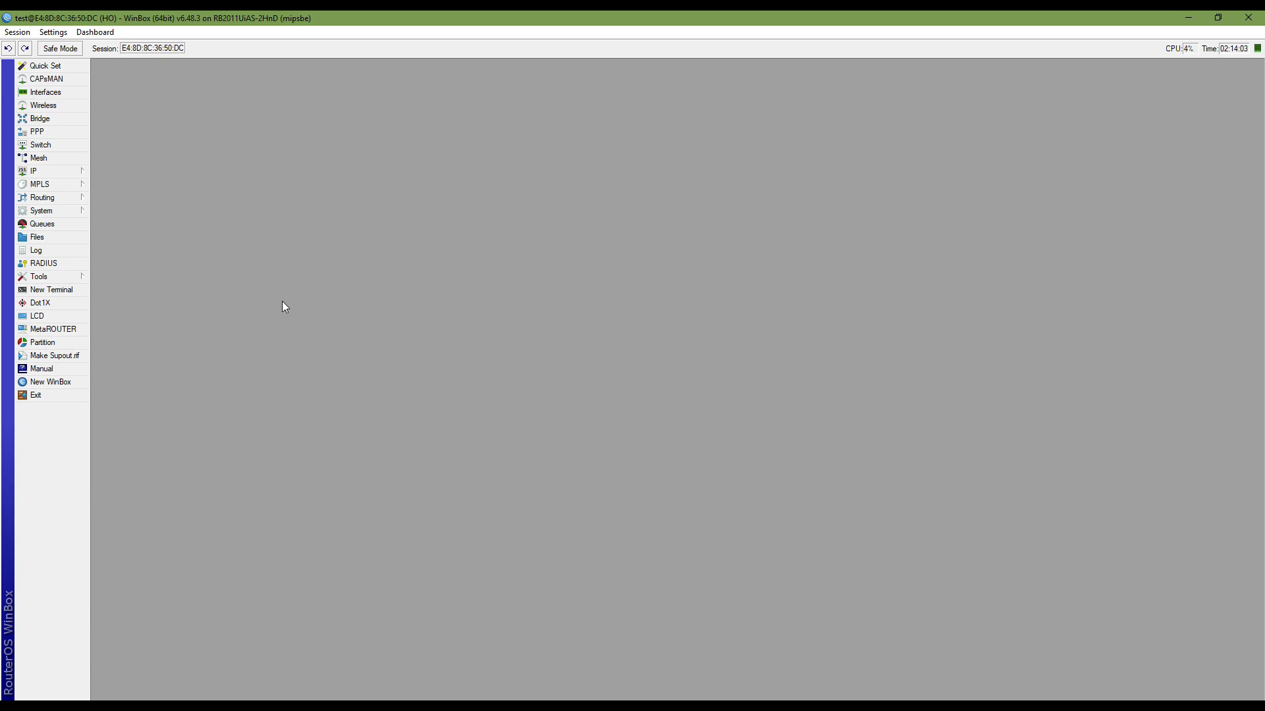
click(68, 223)
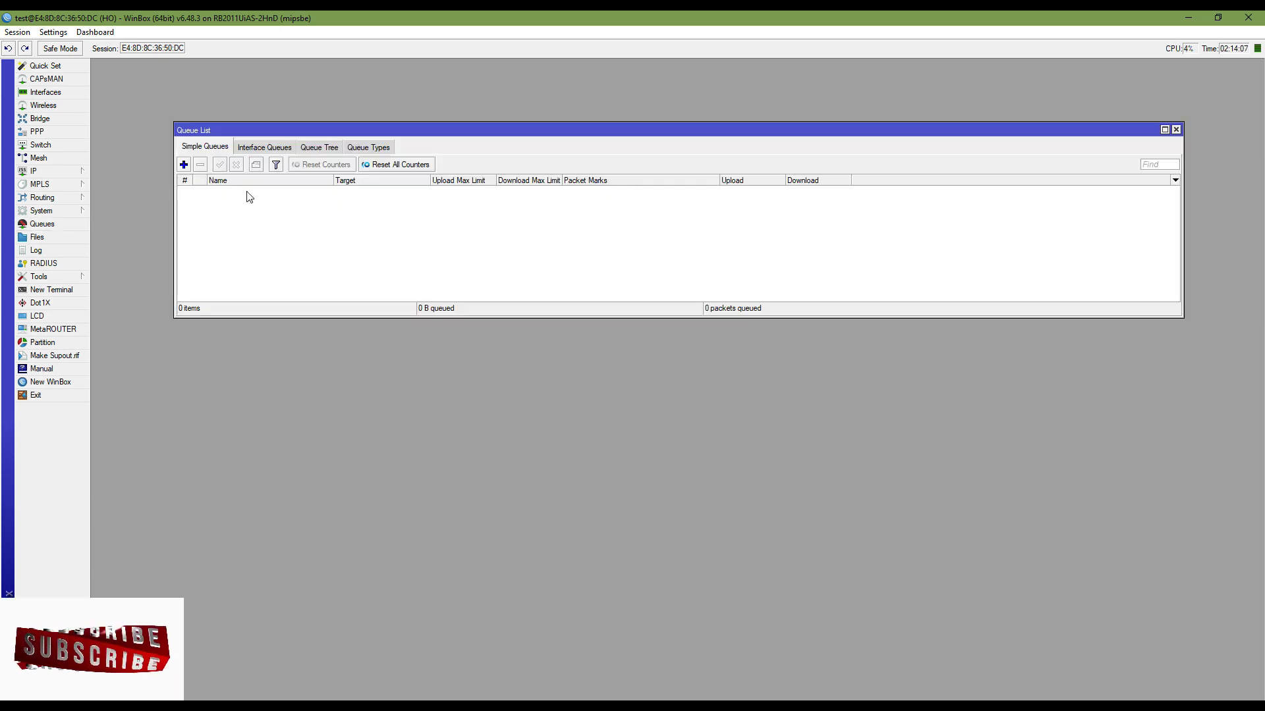
- Create a new simple queue named Google Meets 1 with target 172.17.90.0/24
click(184, 165)
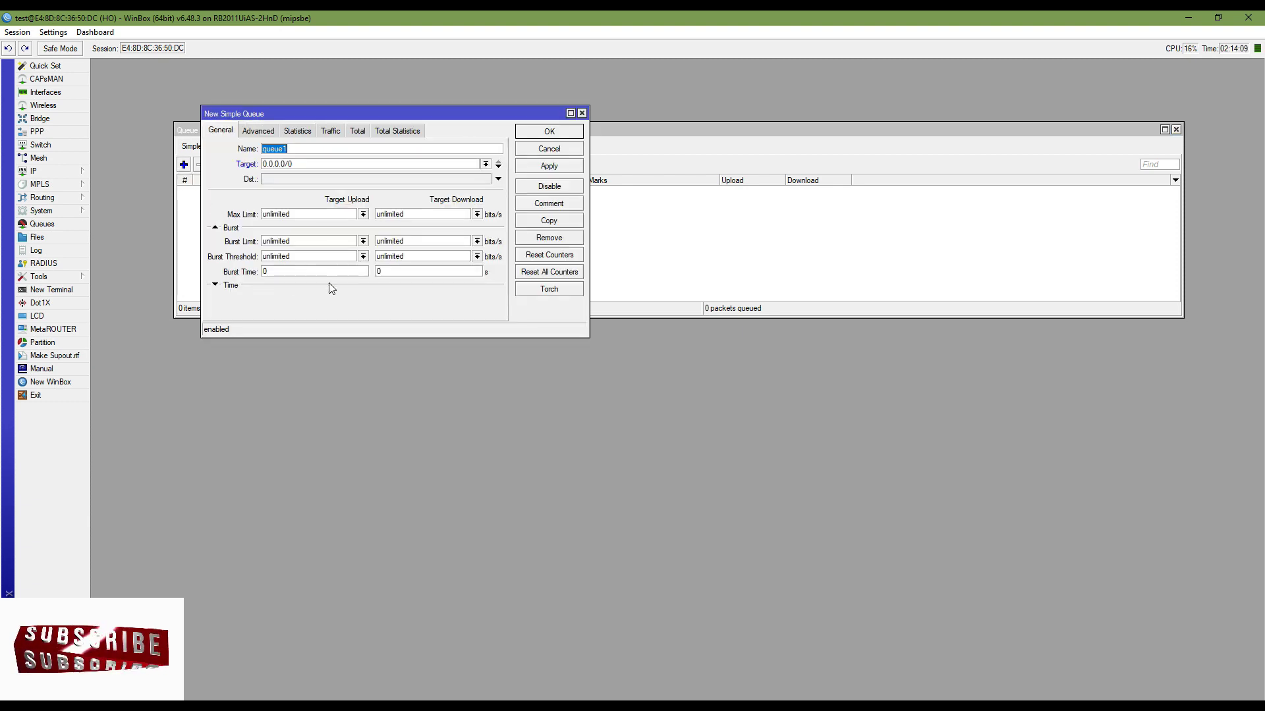
key(BackSpace)
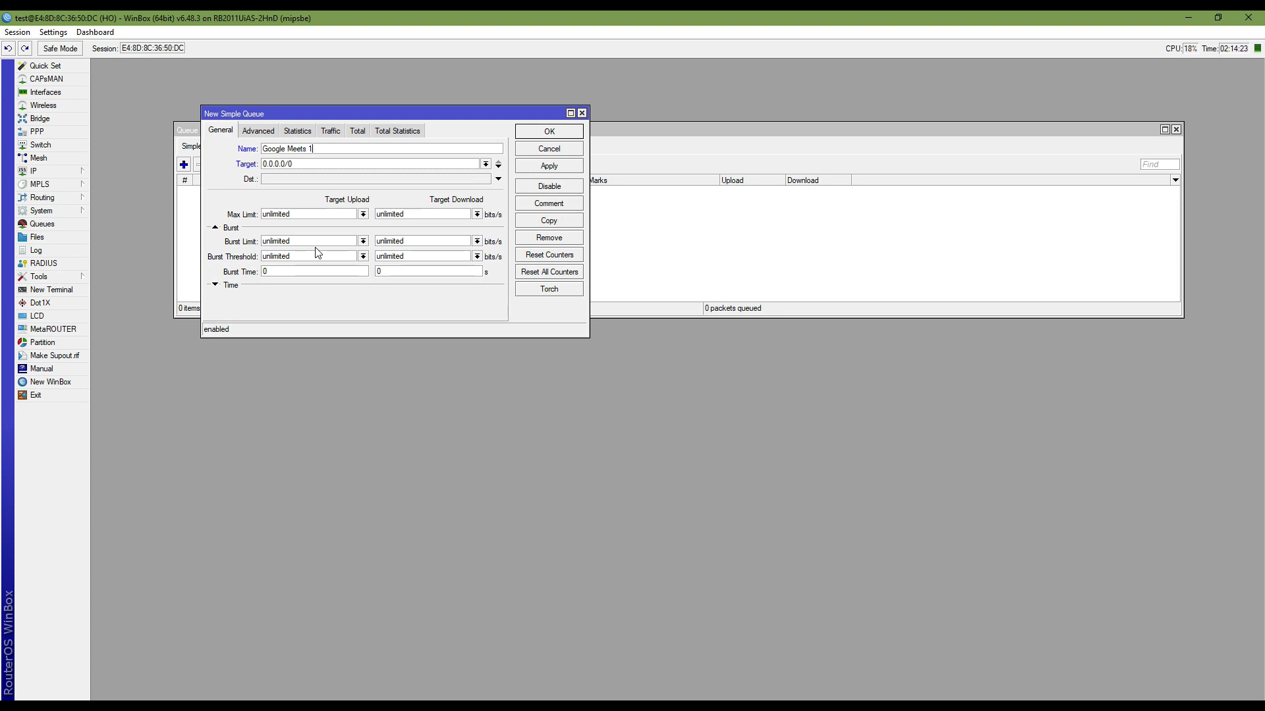
drag(404, 117, 482, 233)
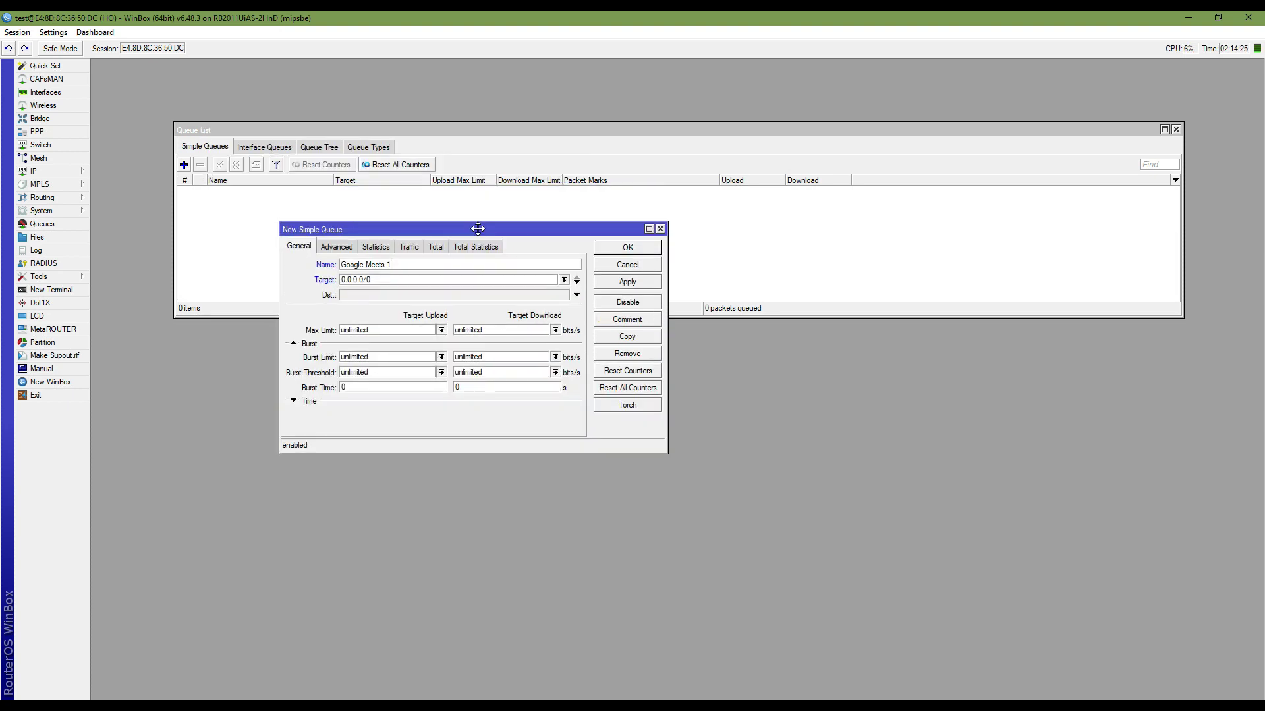
drag(372, 280, 299, 279)
key(BackSpace)
text(172.17.90)
- Copy 74.125.250.0/24 from the Meet help page into the queue's destination
click(356, 296)
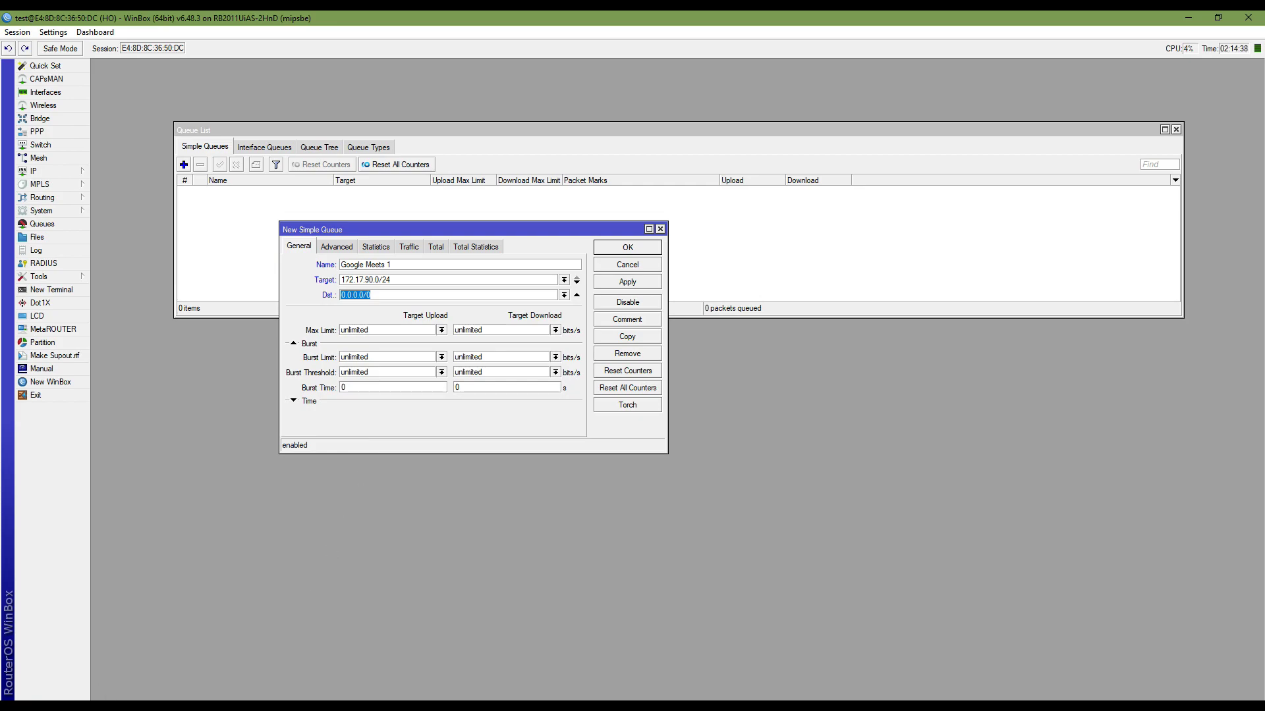
key(alt+Tab)
drag(256, 396, 182, 396)
right_click(190, 395)
click(203, 408)
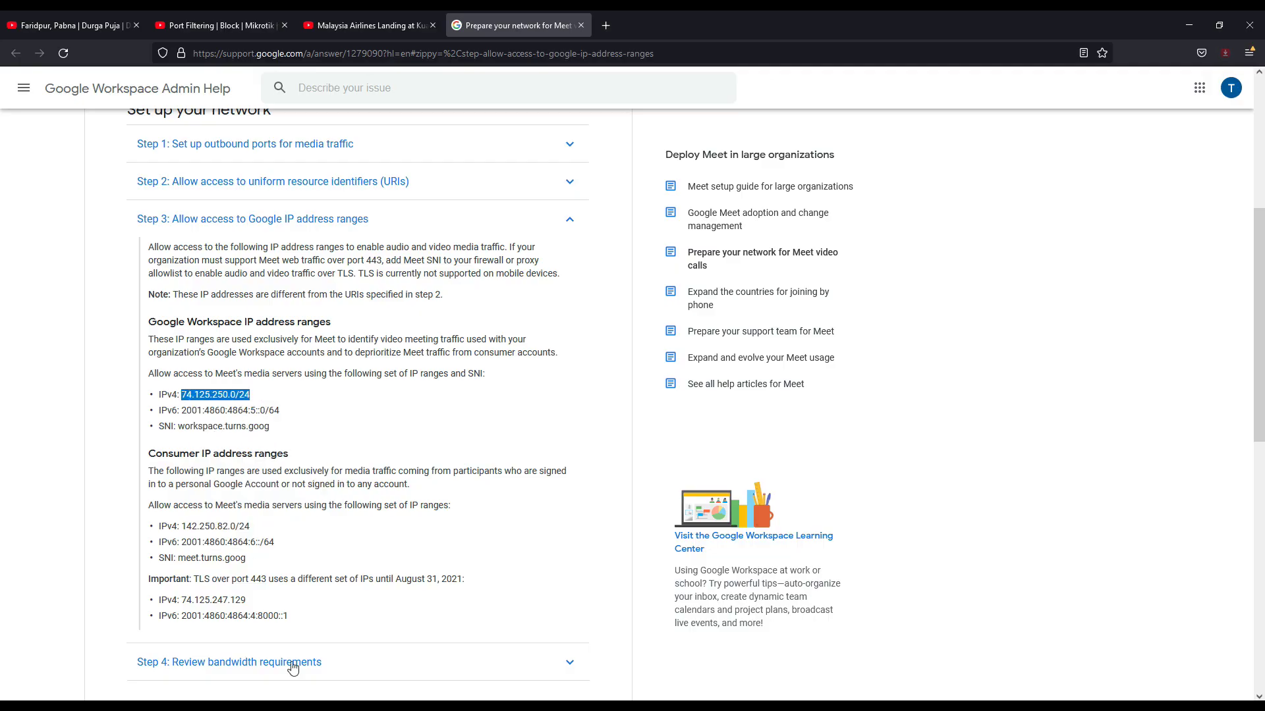
key(alt+Tab)
key(Tab)
key(Tab)
key(ctrl+v)
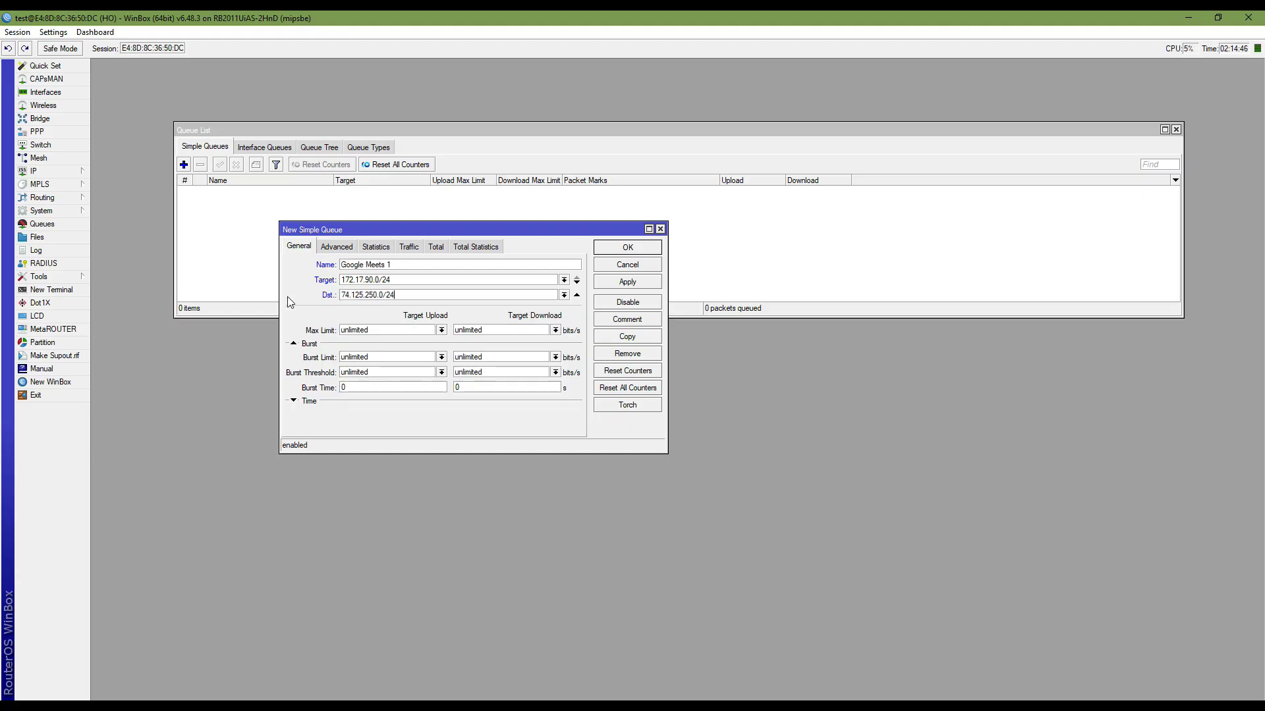
- Set the upload and download max limits to 10M
click(440, 330)
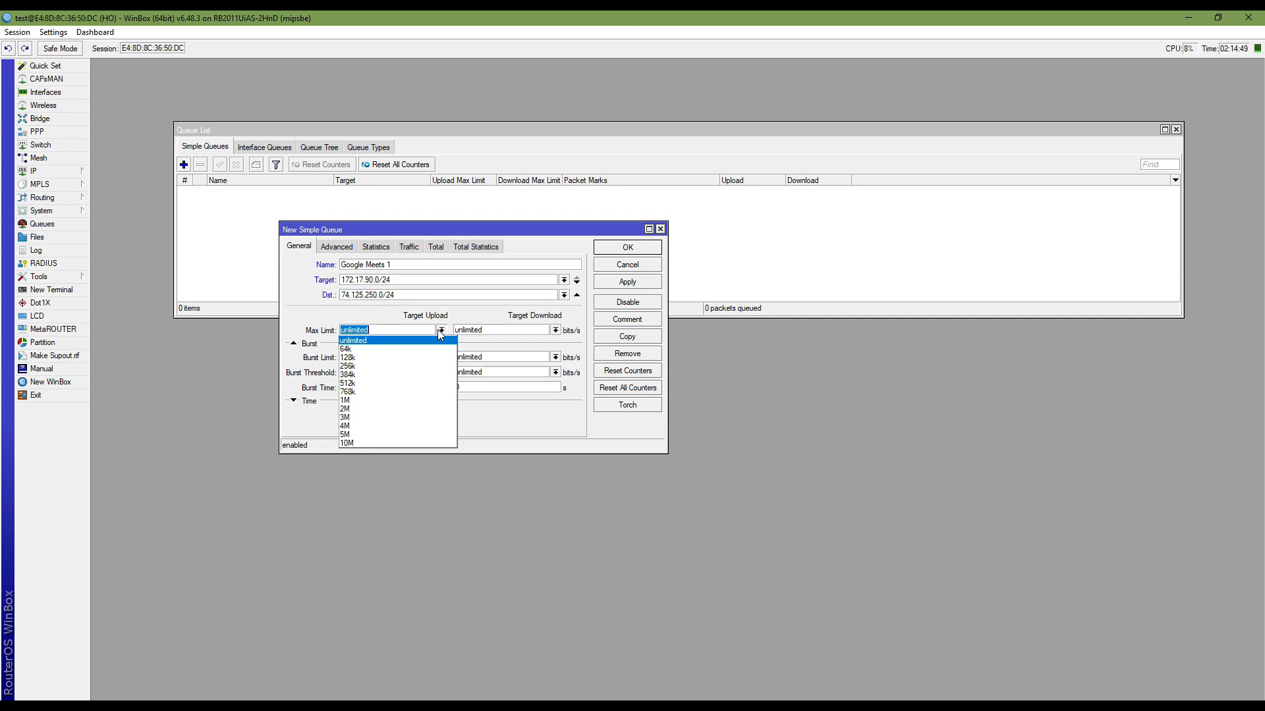
click(397, 443)
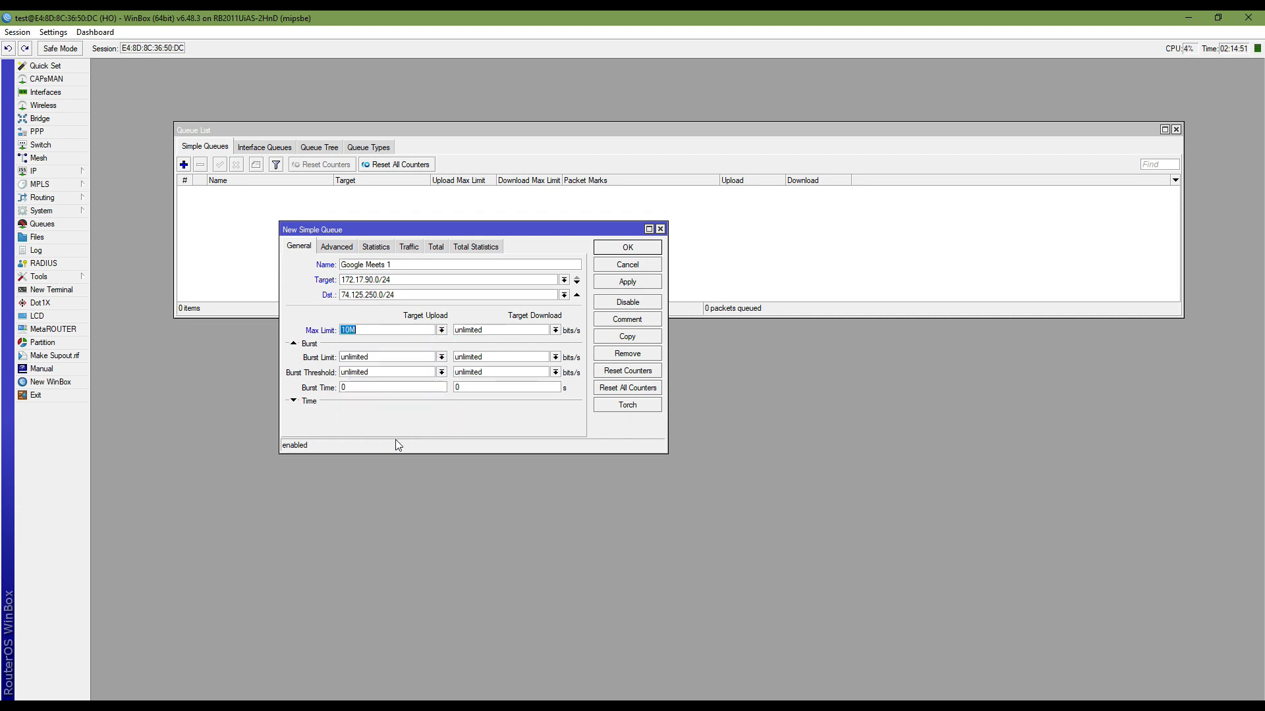
click(556, 330)
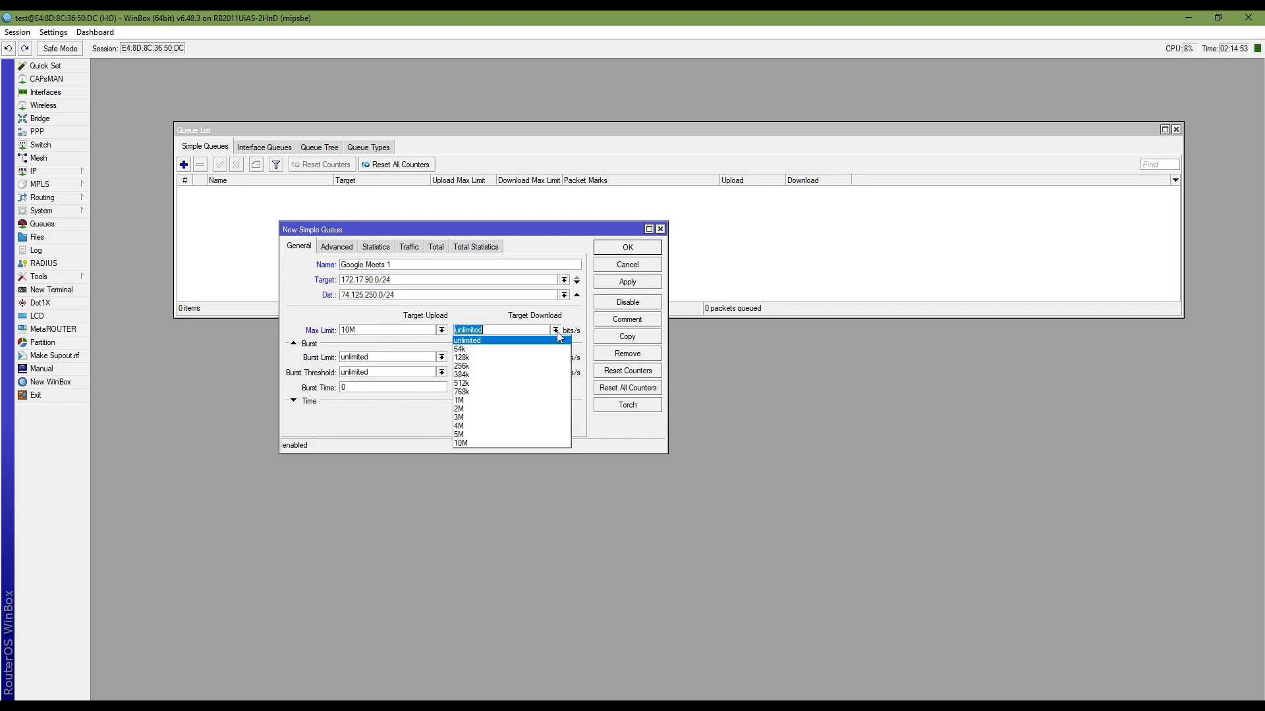
click(502, 443)
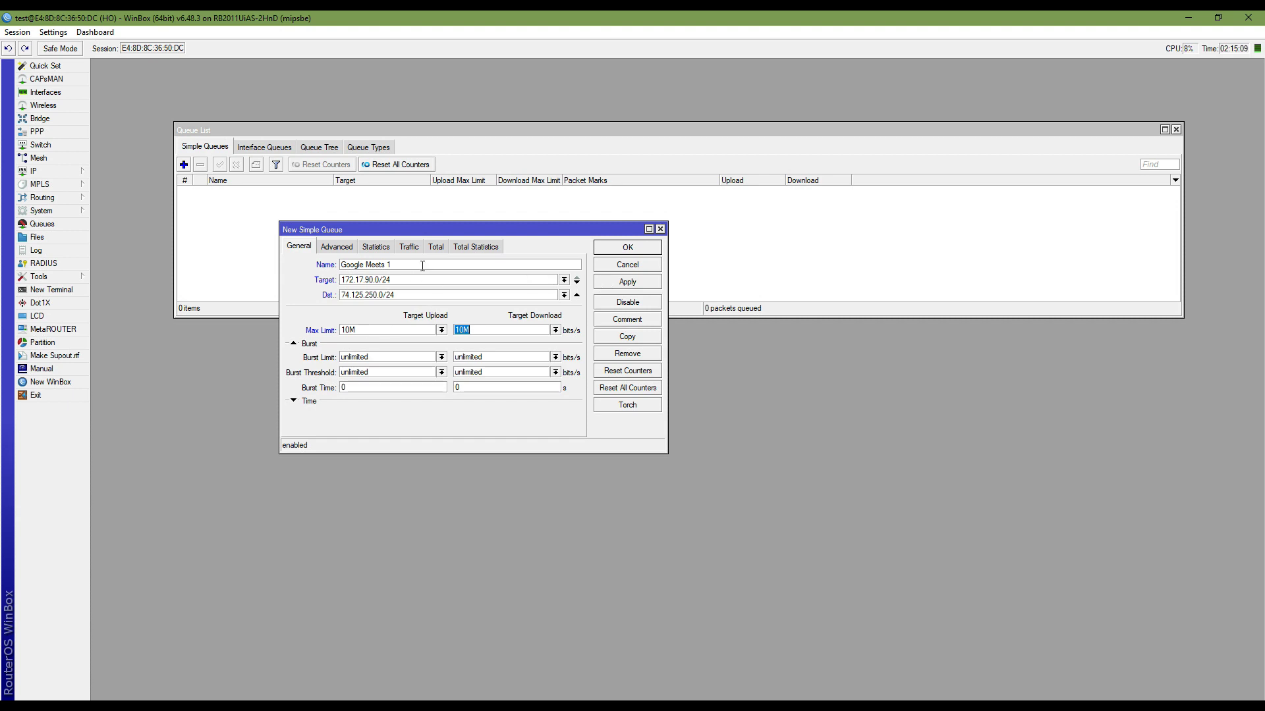
- Start a second simple queue and name it Google Meets 2, reusing the first queue's name
click(183, 164)
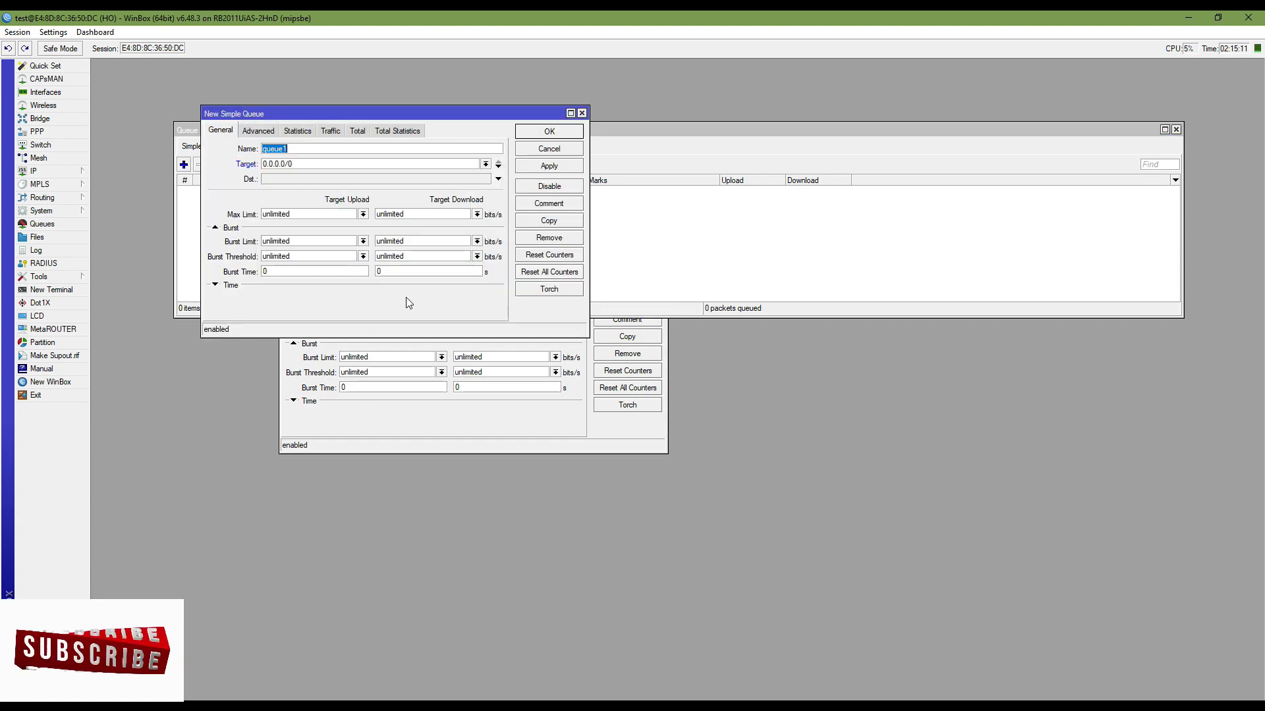
drag(413, 116, 737, 390)
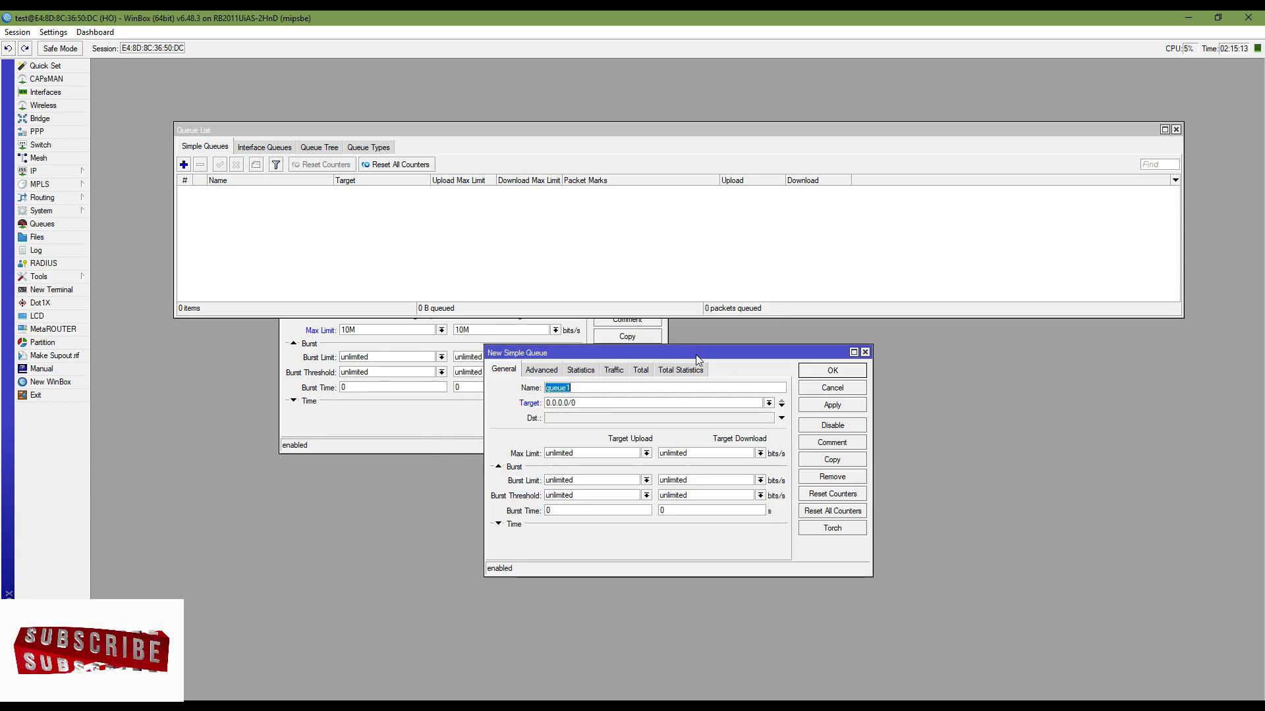
click(375, 440)
right_click(371, 267)
click(382, 283)
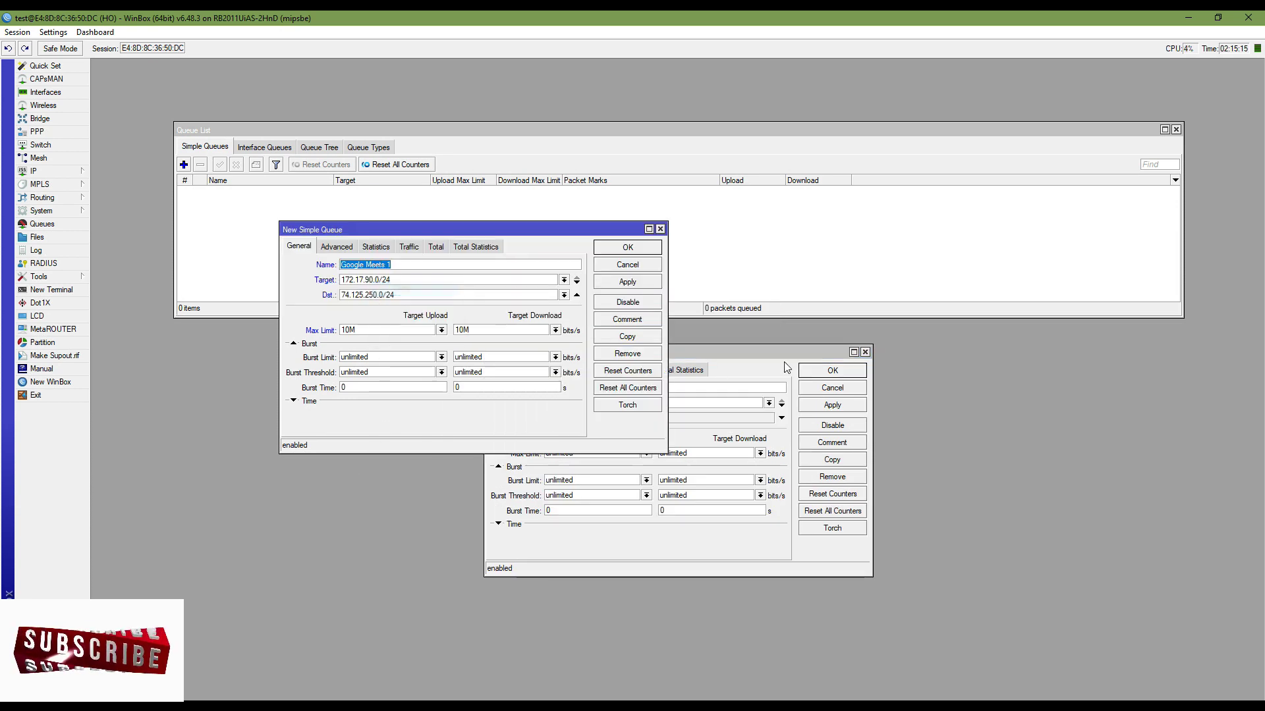
click(757, 353)
key(ctrl+v)
key(BackSpace)
text(2)
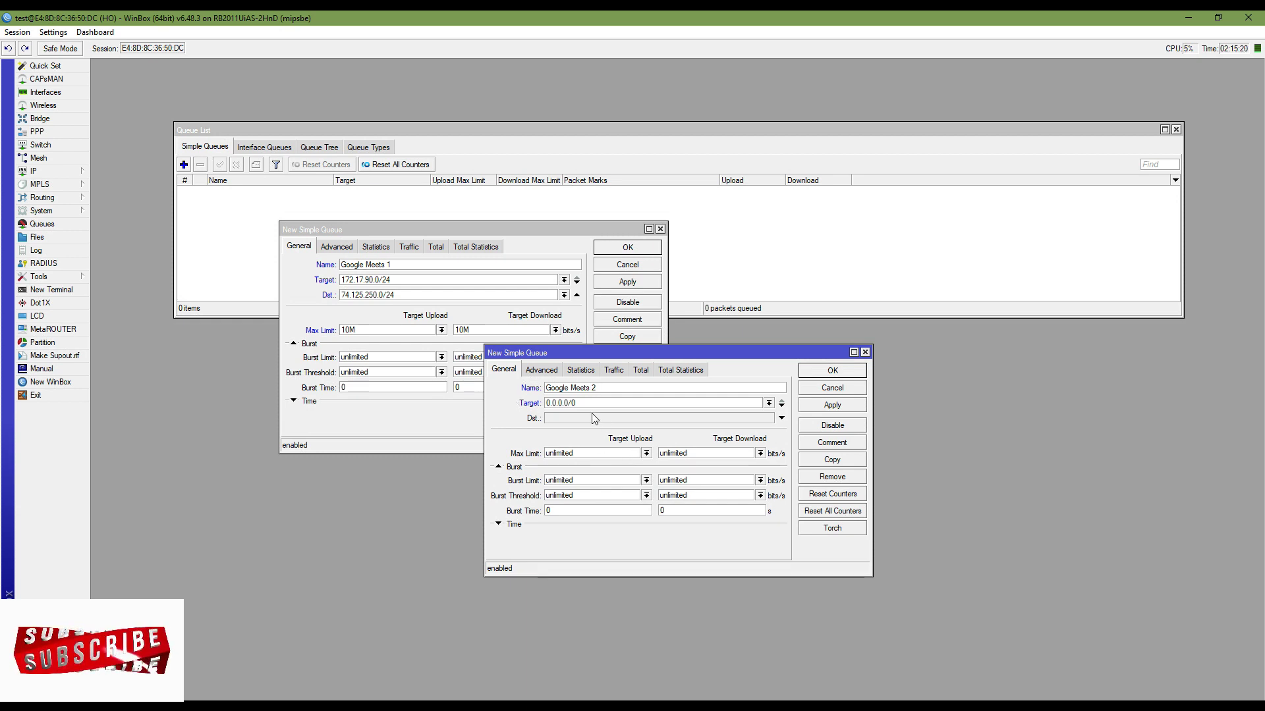
- Give Google Meets 2 target 172.17.90.0/24 and destination 142.250.82.0/24
click(428, 280)
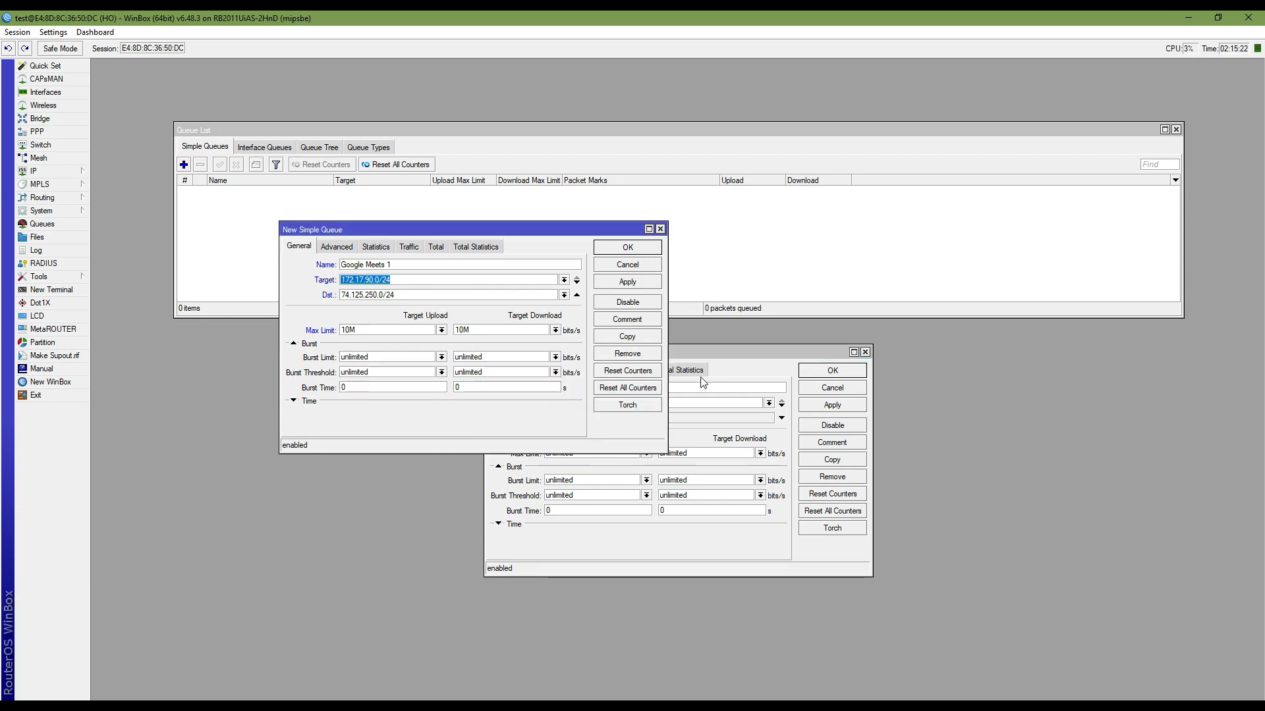
click(747, 372)
key(Tab)
key(ctrl+v)
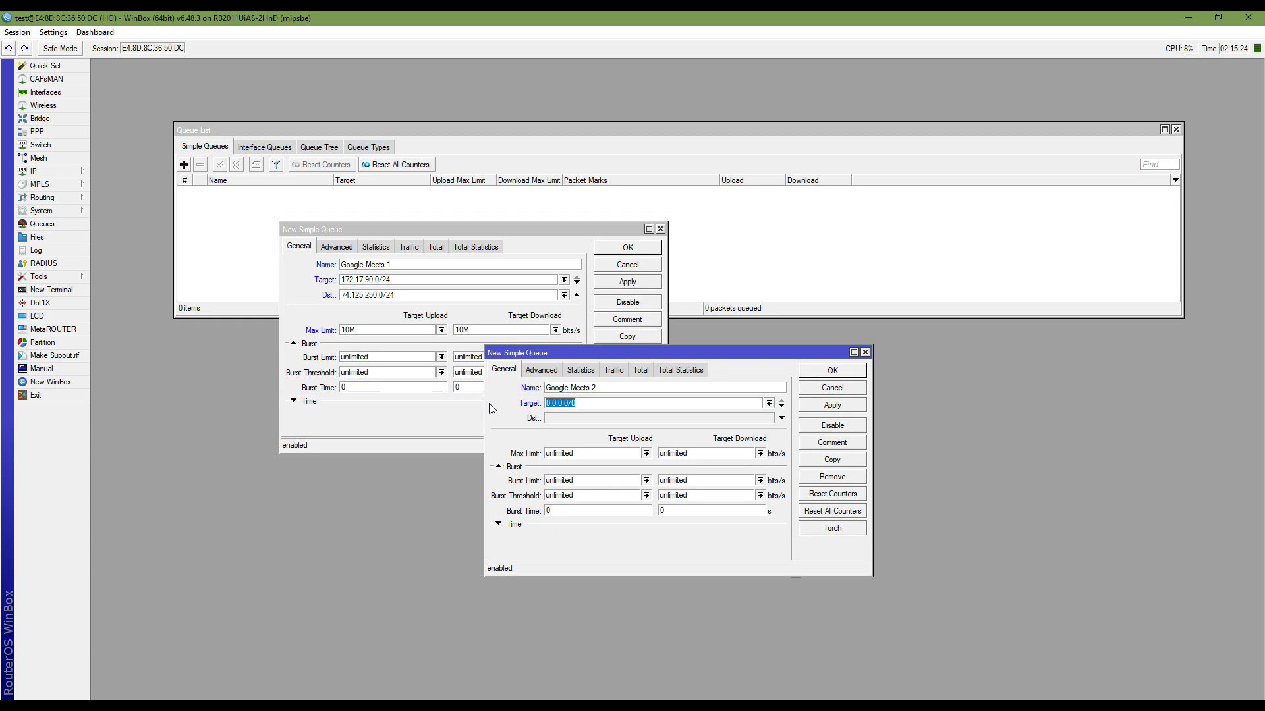
drag(565, 231, 417, 270)
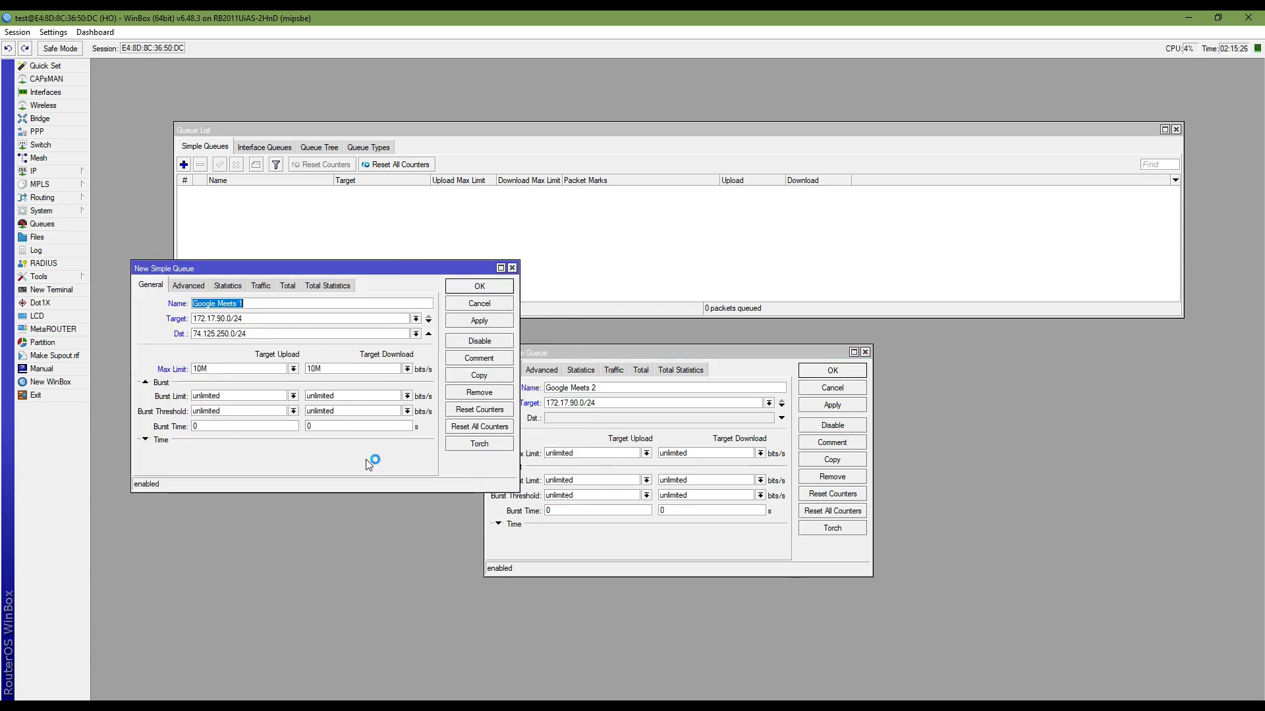
key(alt+Tab)
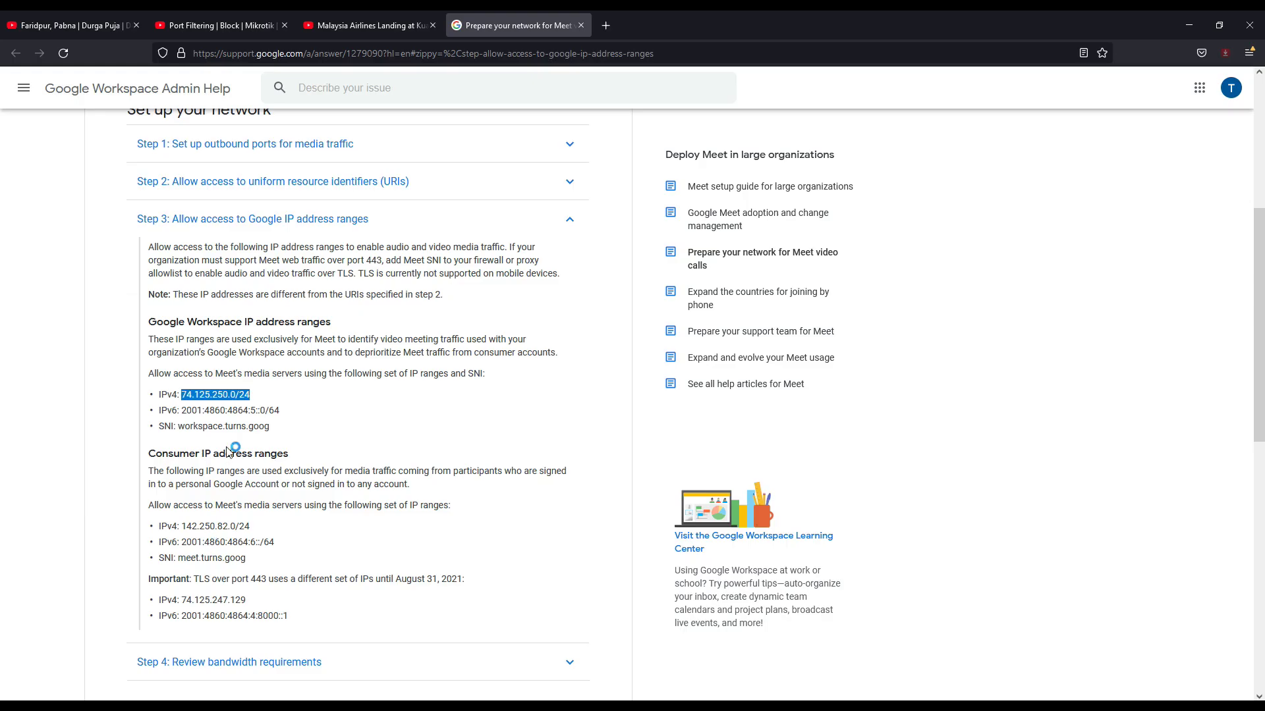
drag(248, 526, 188, 527)
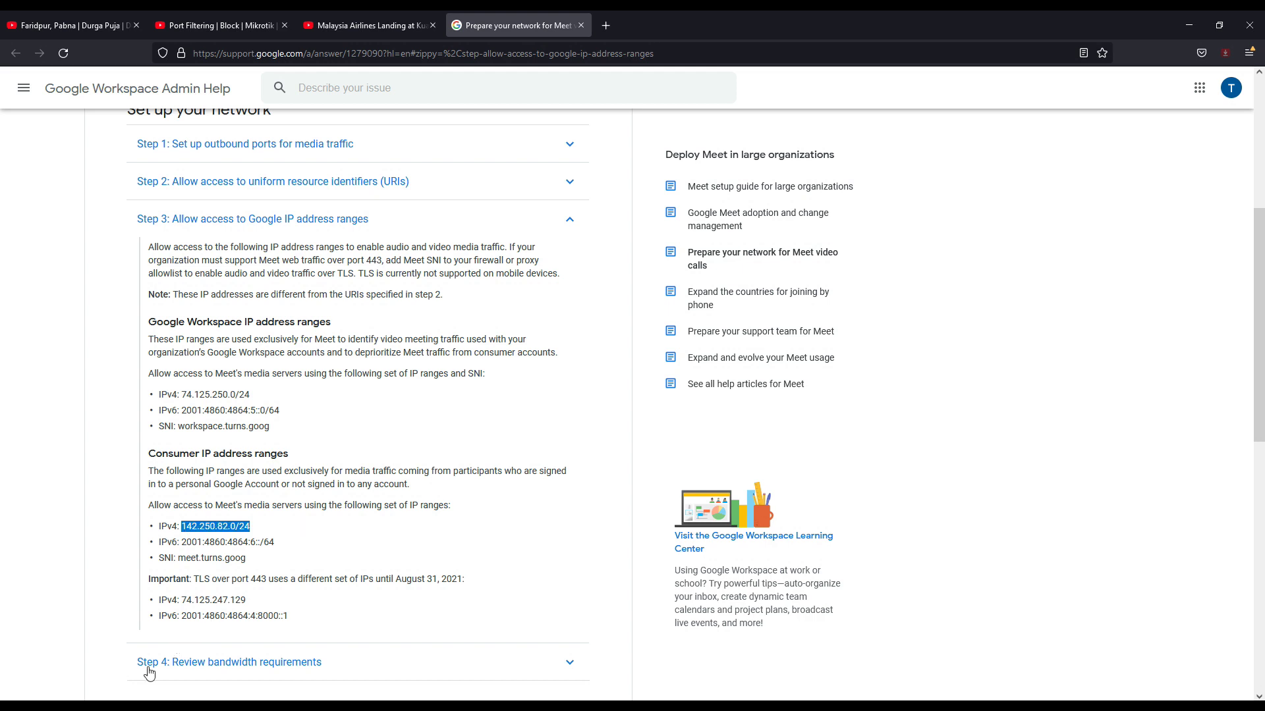
key(alt+Tab)
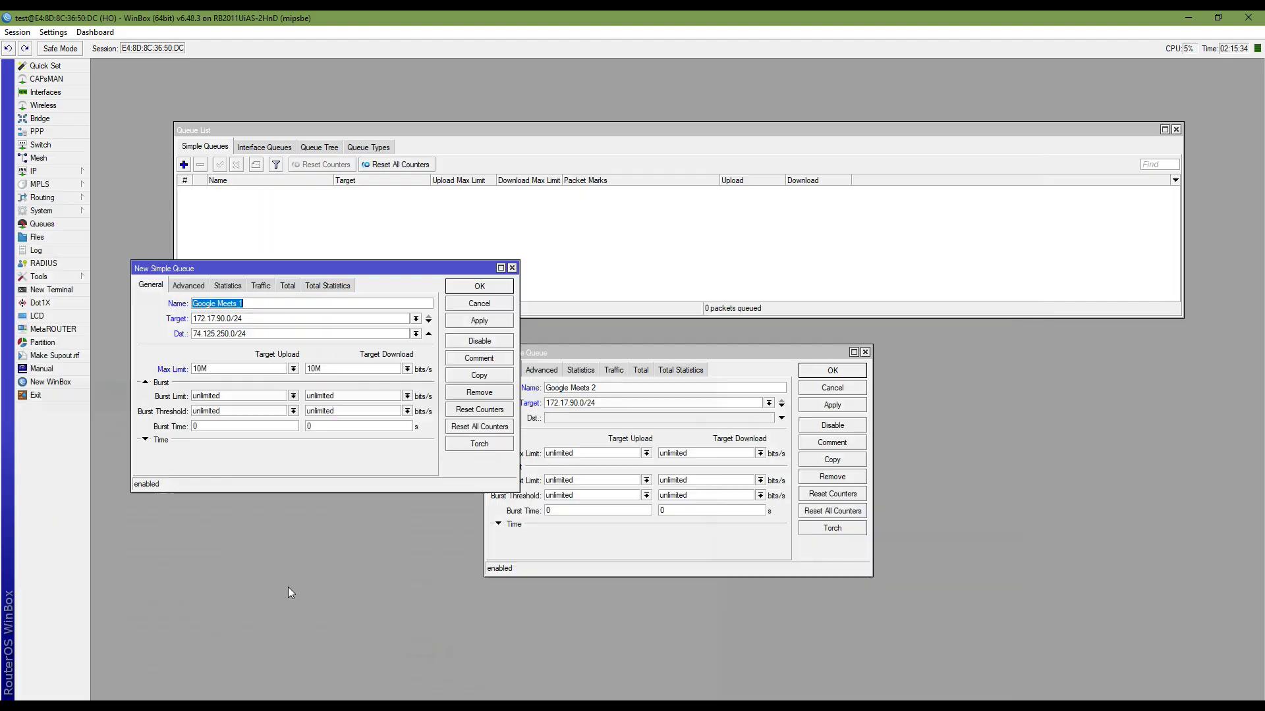
click(596, 419)
key(ctrl+v)
- Set Google Meets 2 limits to 10M/10M and save both Google Meets 2 and Google Meets 1
click(646, 454)
click(632, 566)
click(760, 453)
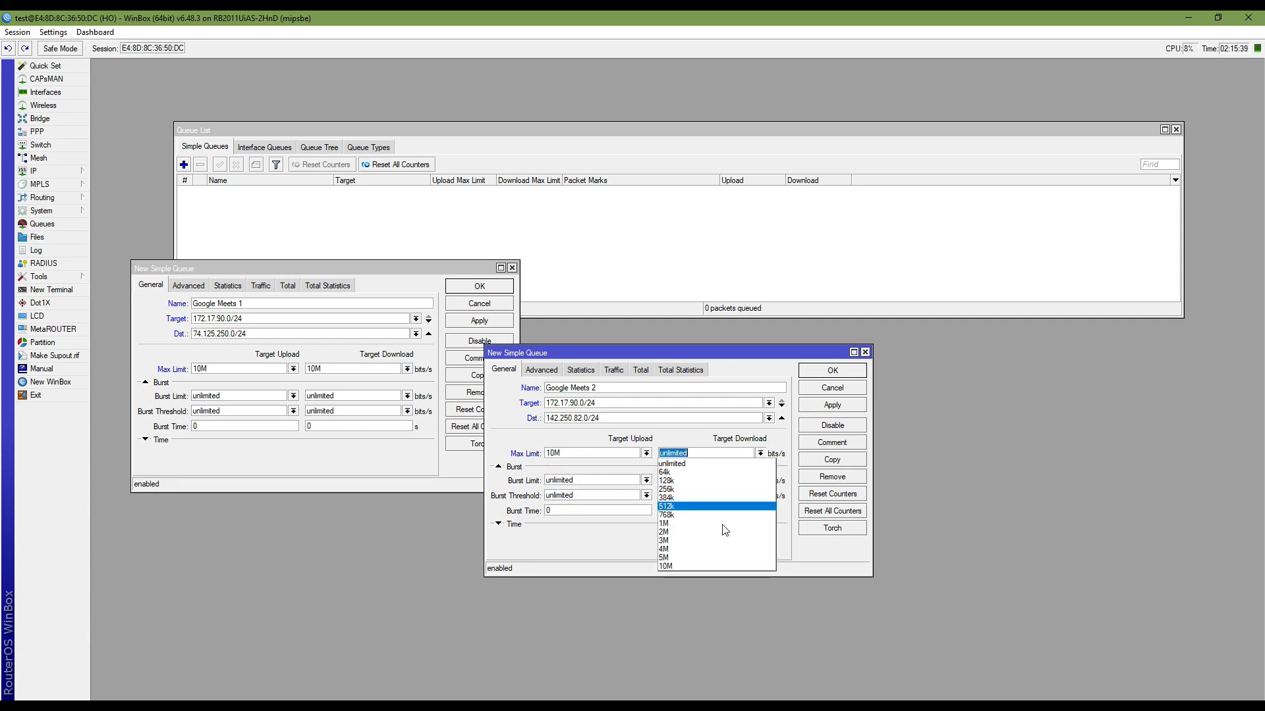
click(685, 566)
click(832, 405)
click(832, 370)
click(491, 321)
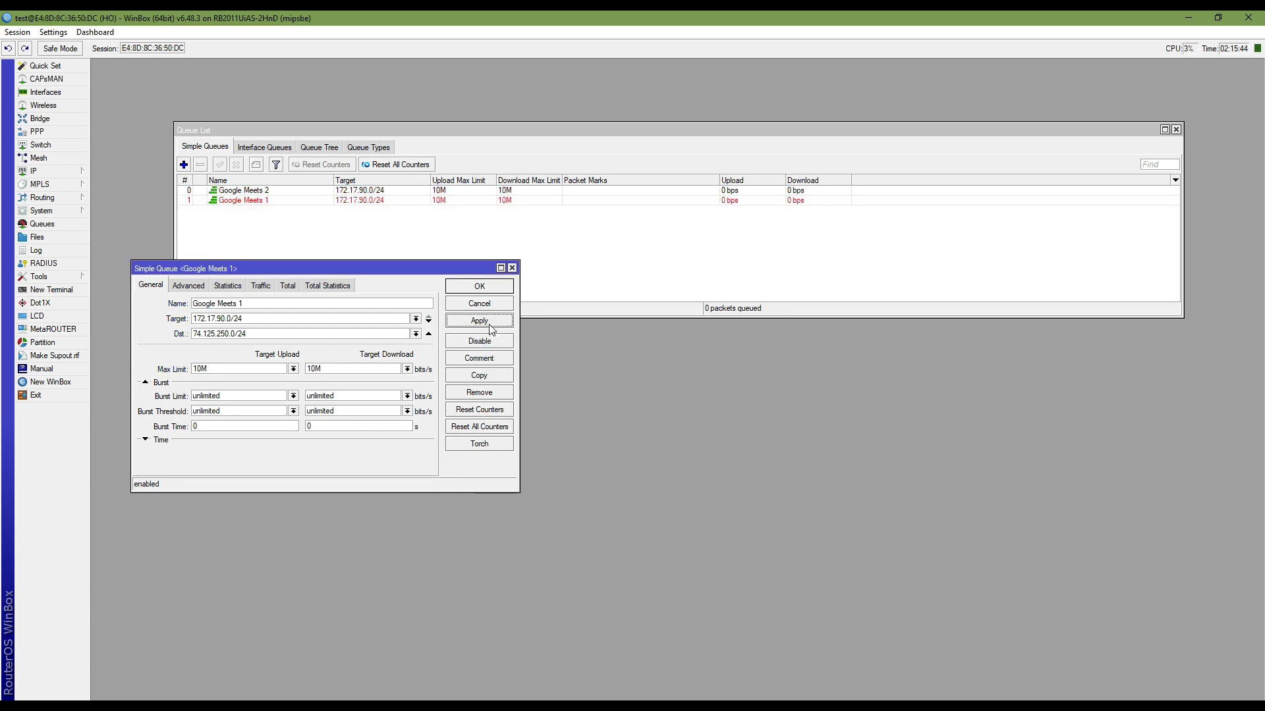
click(491, 287)
- Move Google Meets 1 to the top of the queue list and open Google Meets 2
drag(299, 200, 298, 184)
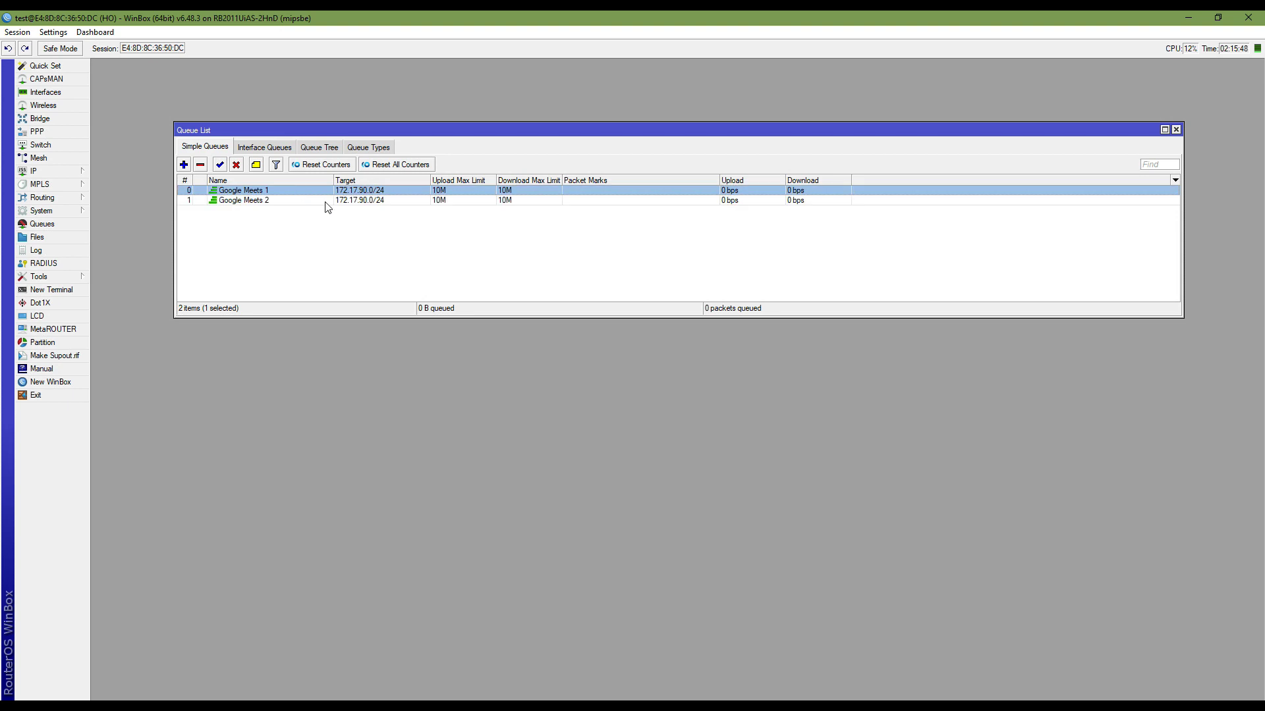
click(378, 234)
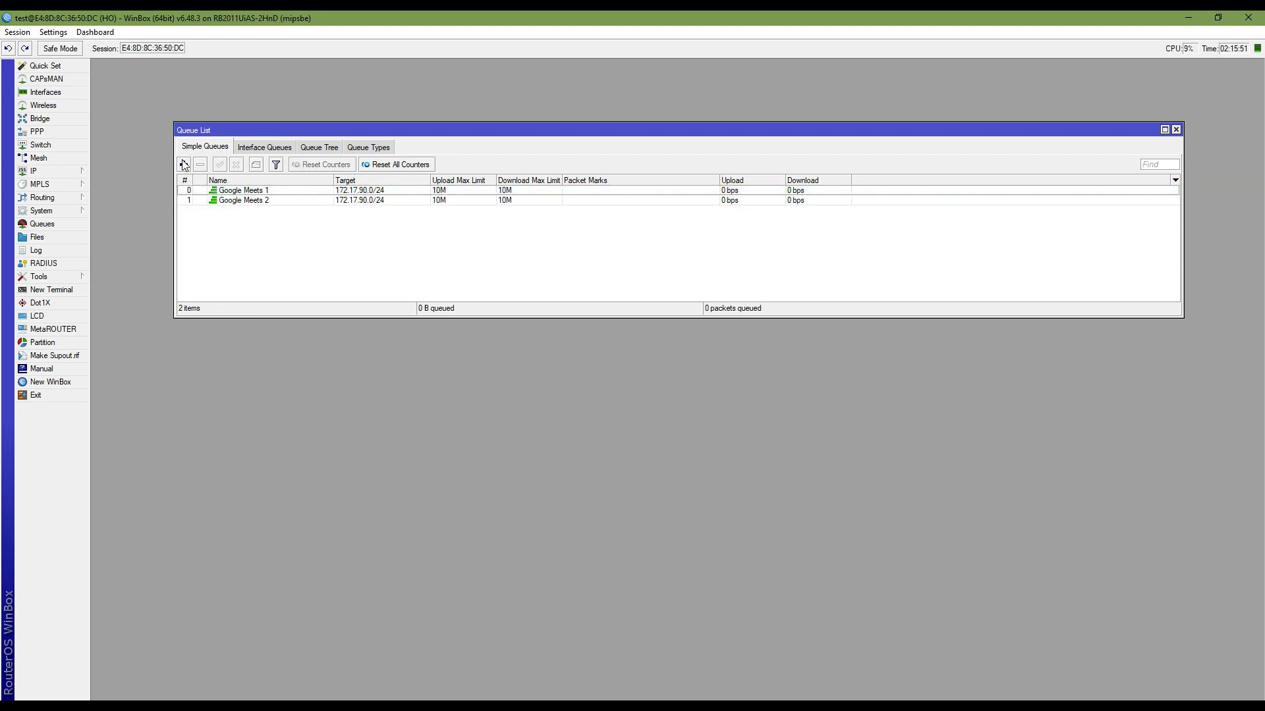
click(237, 202)
double_click(237, 205)
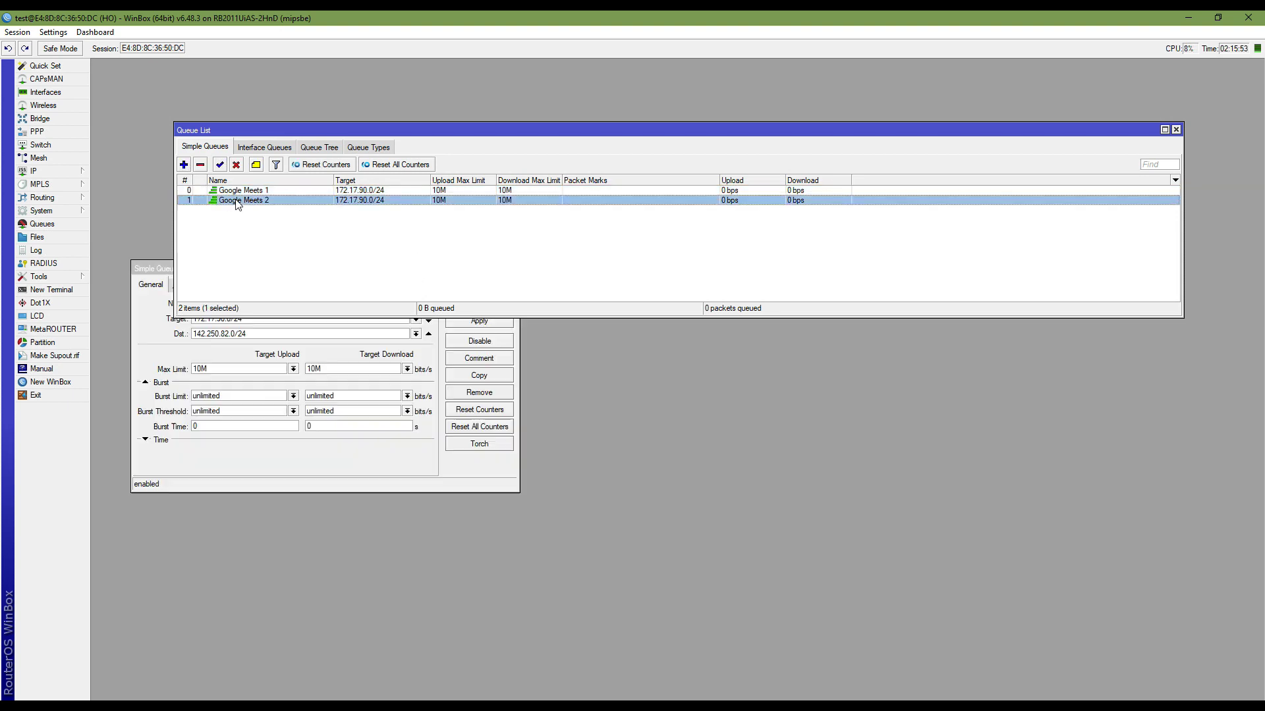
- Start a third queue named Google Meets 3 and copy 74.125.247.129 from the help page
click(184, 164)
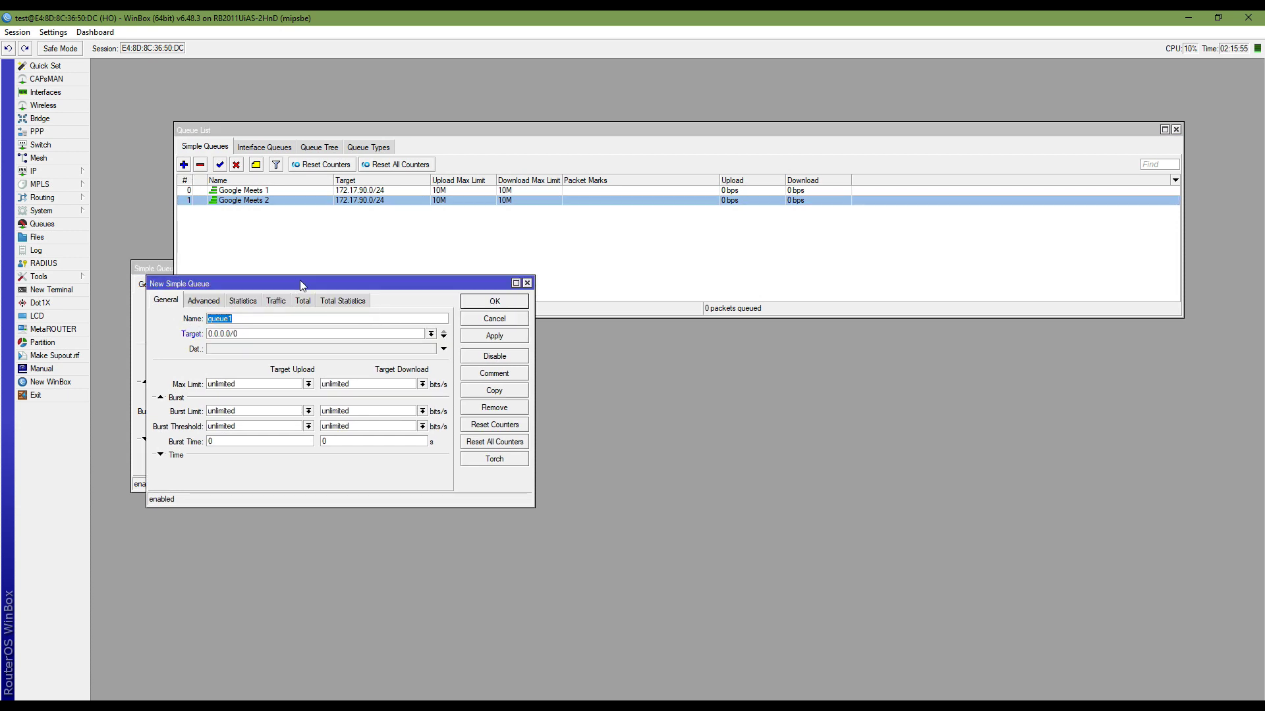
drag(303, 284, 670, 329)
click(1176, 130)
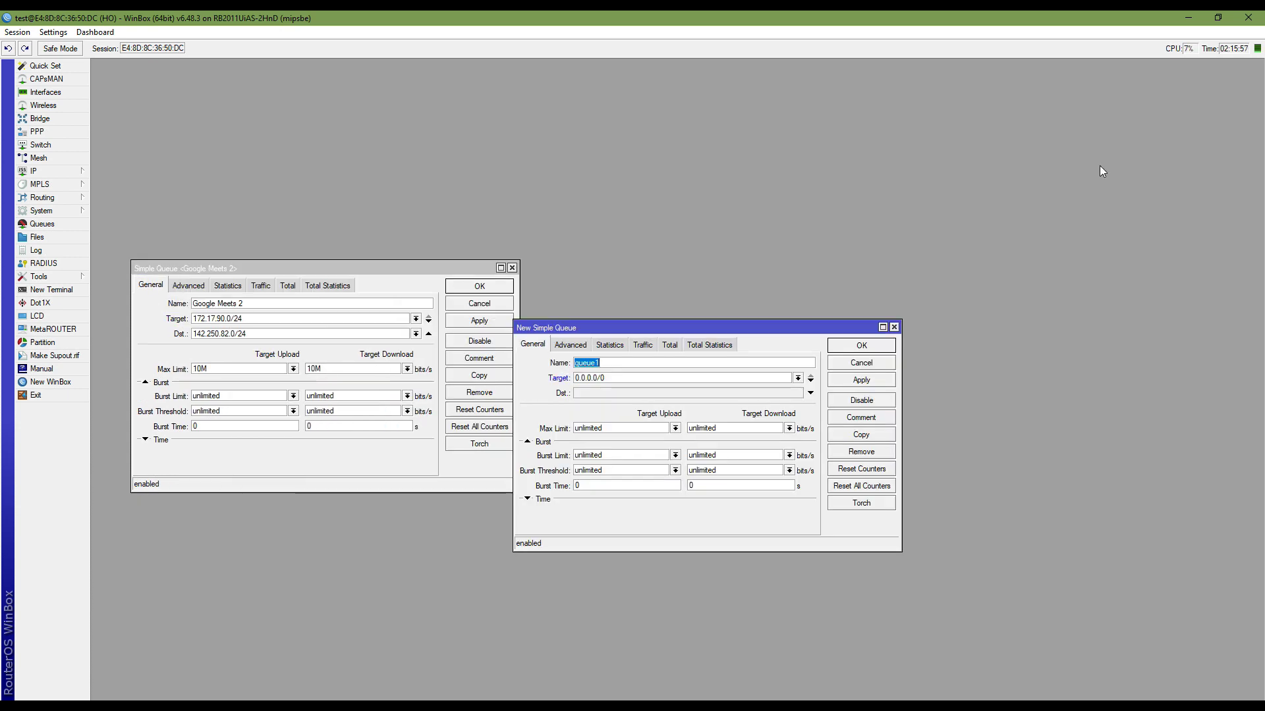
click(139, 307)
key(ctrl+c)
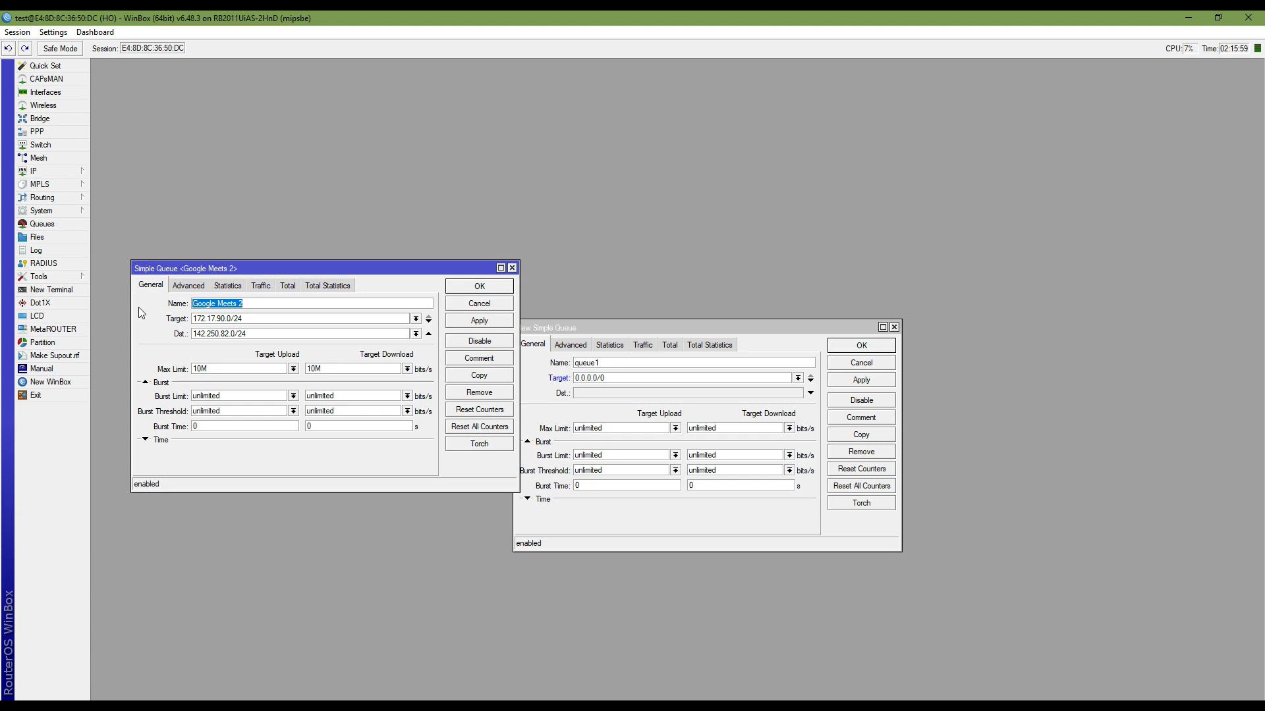
click(599, 364)
key(ctrl+v)
text(3)
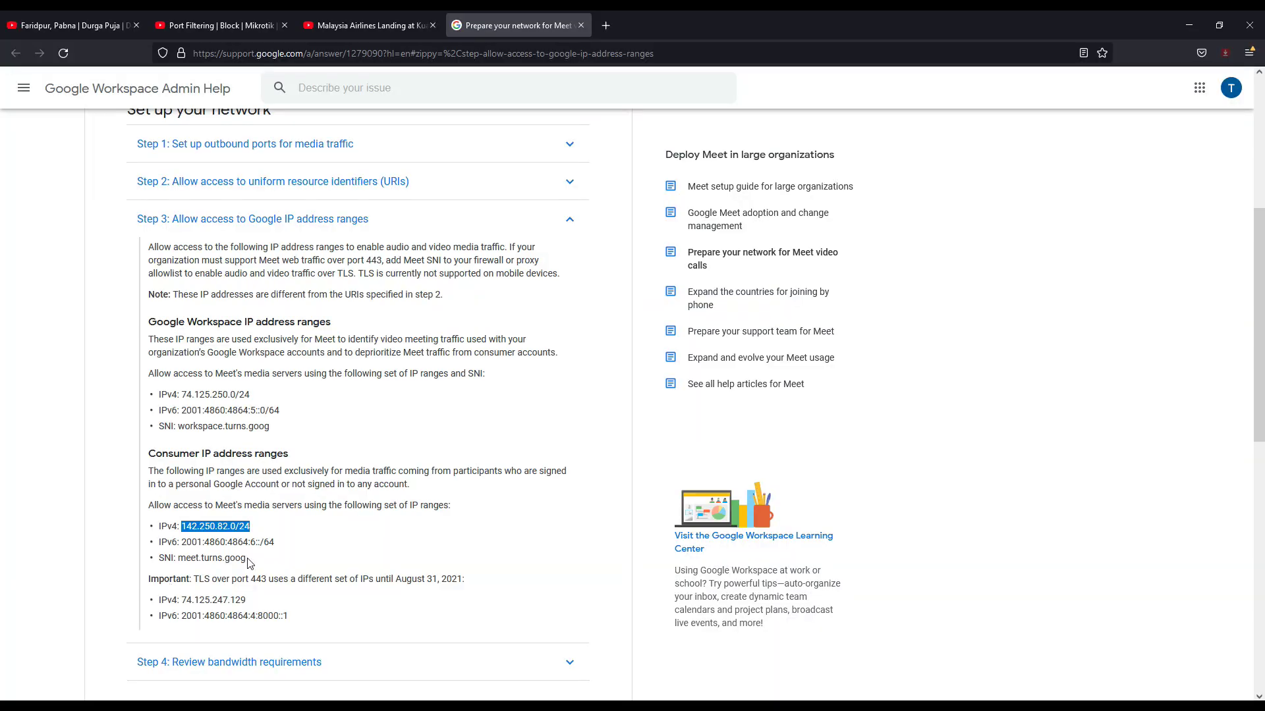
drag(253, 600, 182, 599)
key(ctrl+c)
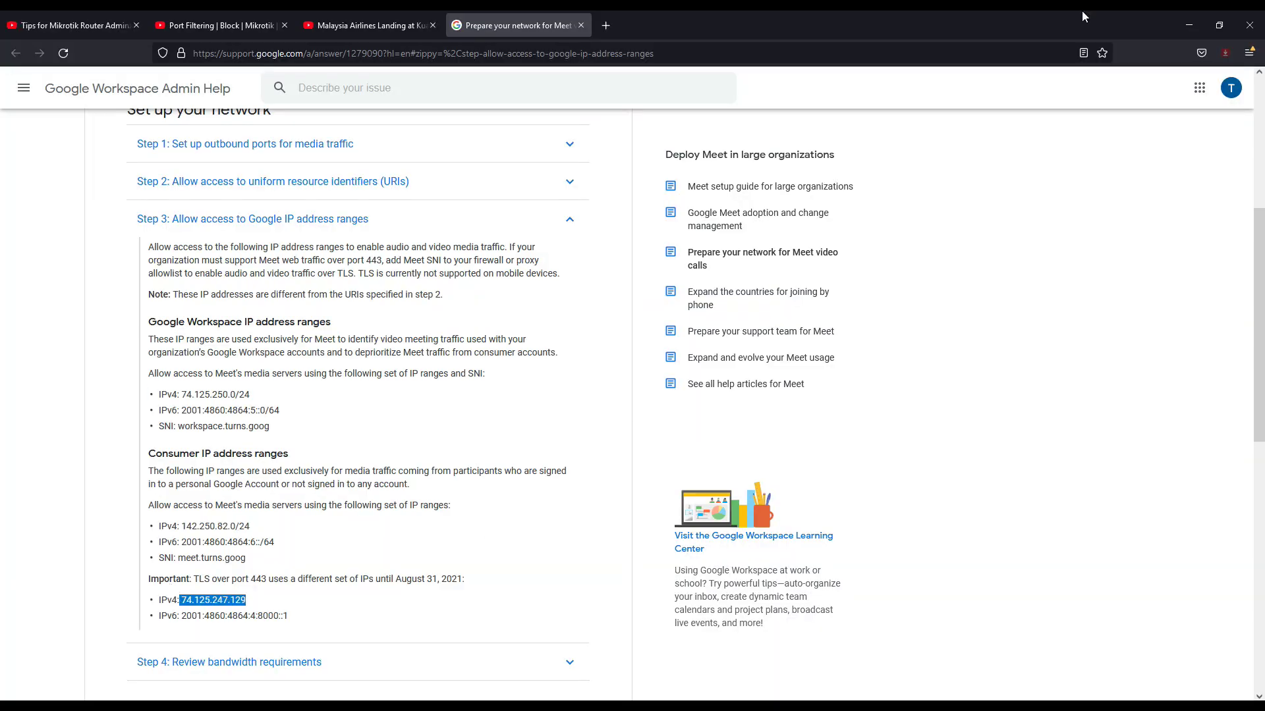
click(1183, 18)
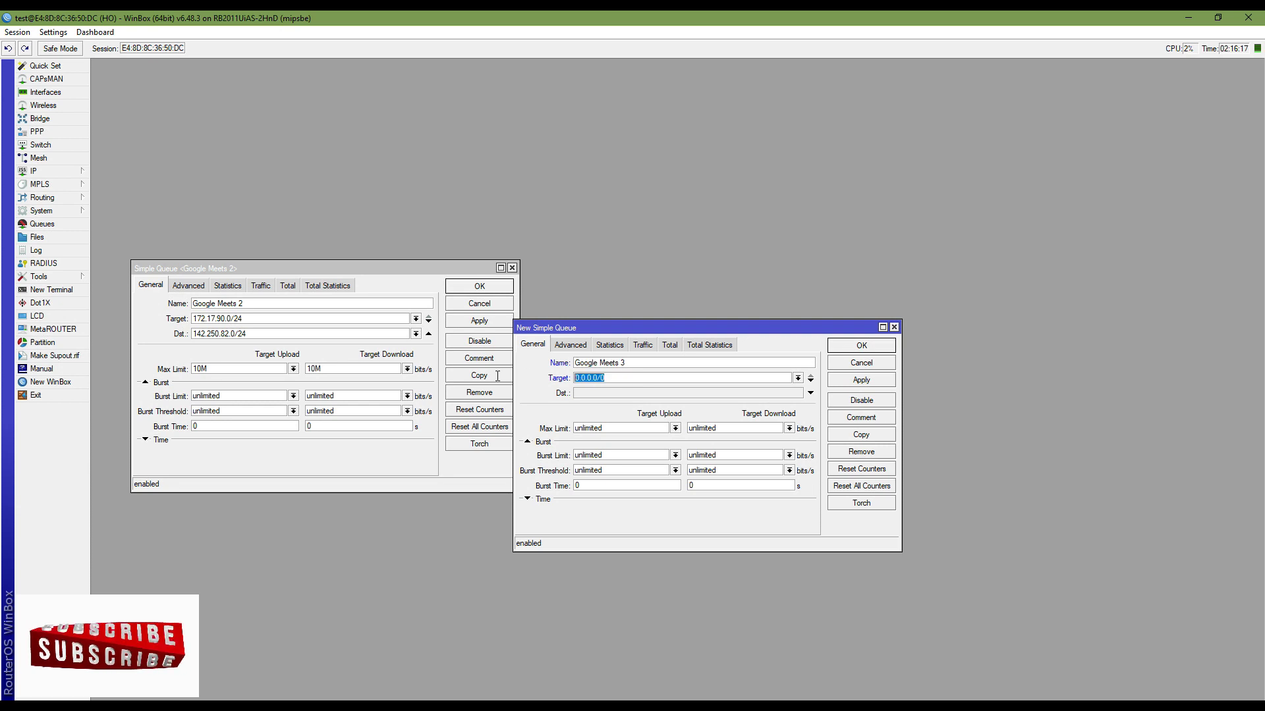
- Give Google Meets 3 destination 74.125.247.129 and target 172.17.90.0/24
key(ctrl+v)
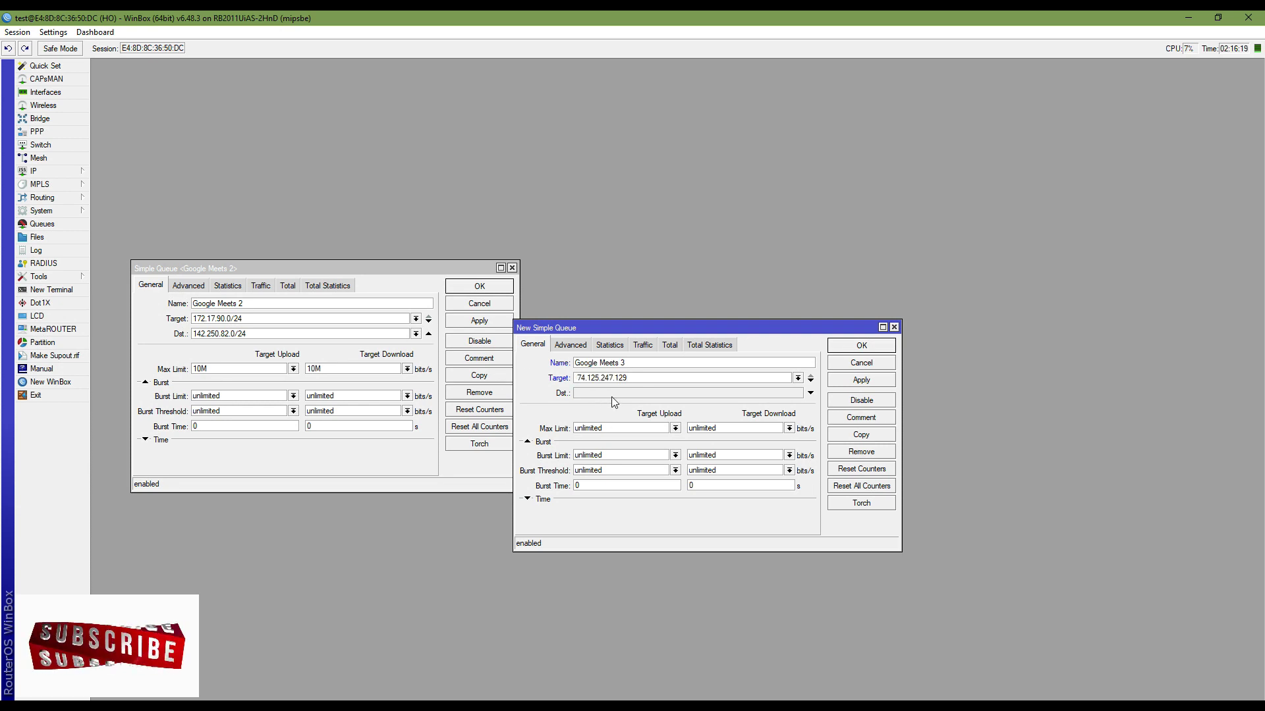
drag(647, 381, 572, 380)
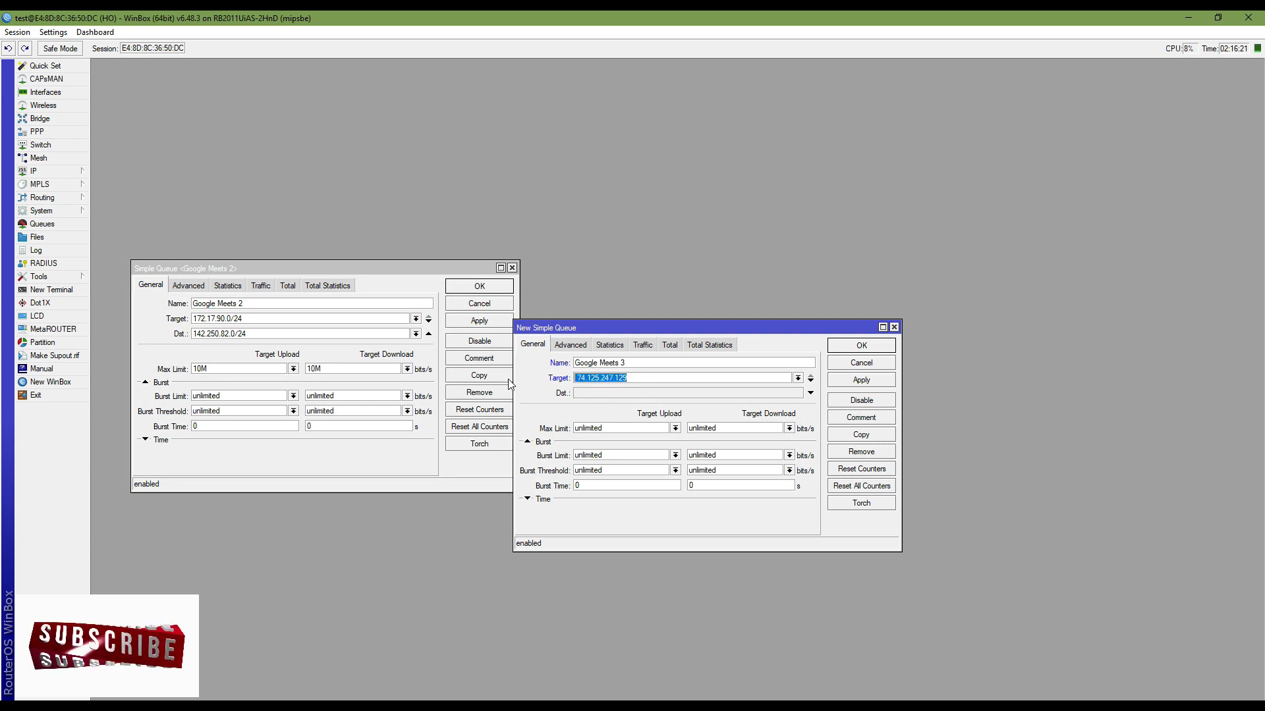
key(ctrl+x)
click(614, 394)
key(ctrl+v)
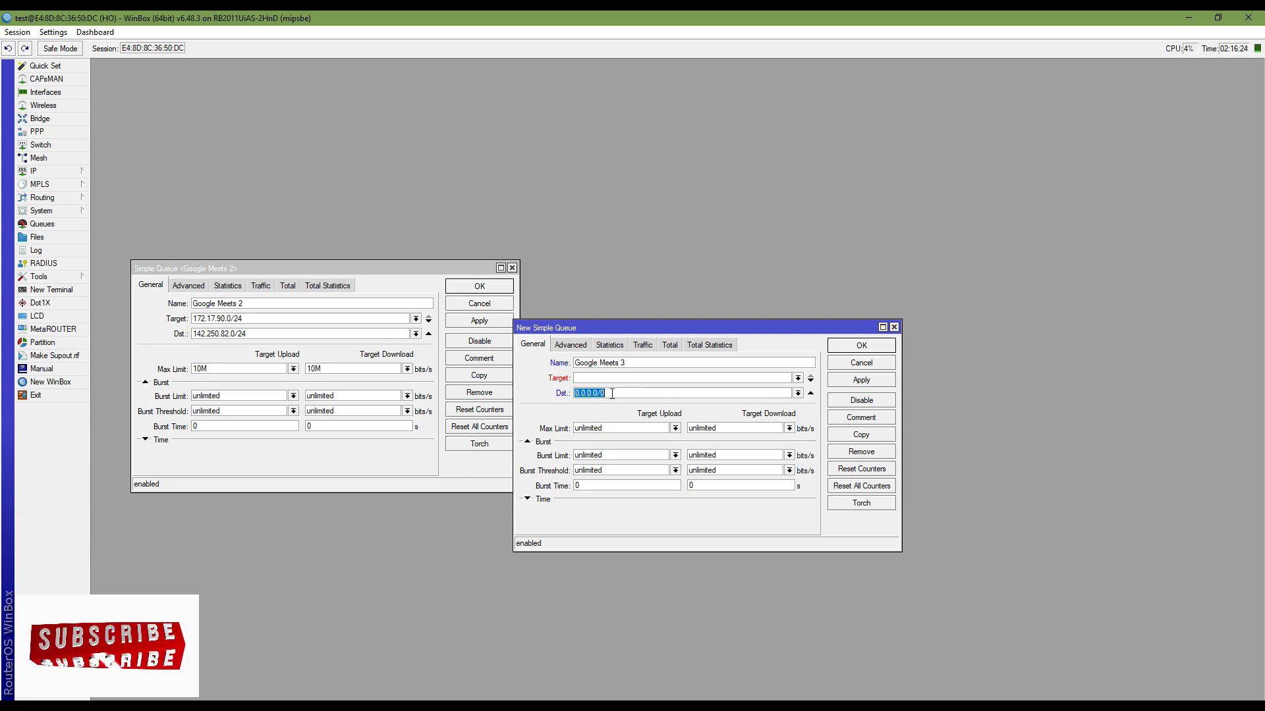
drag(250, 319, 134, 322)
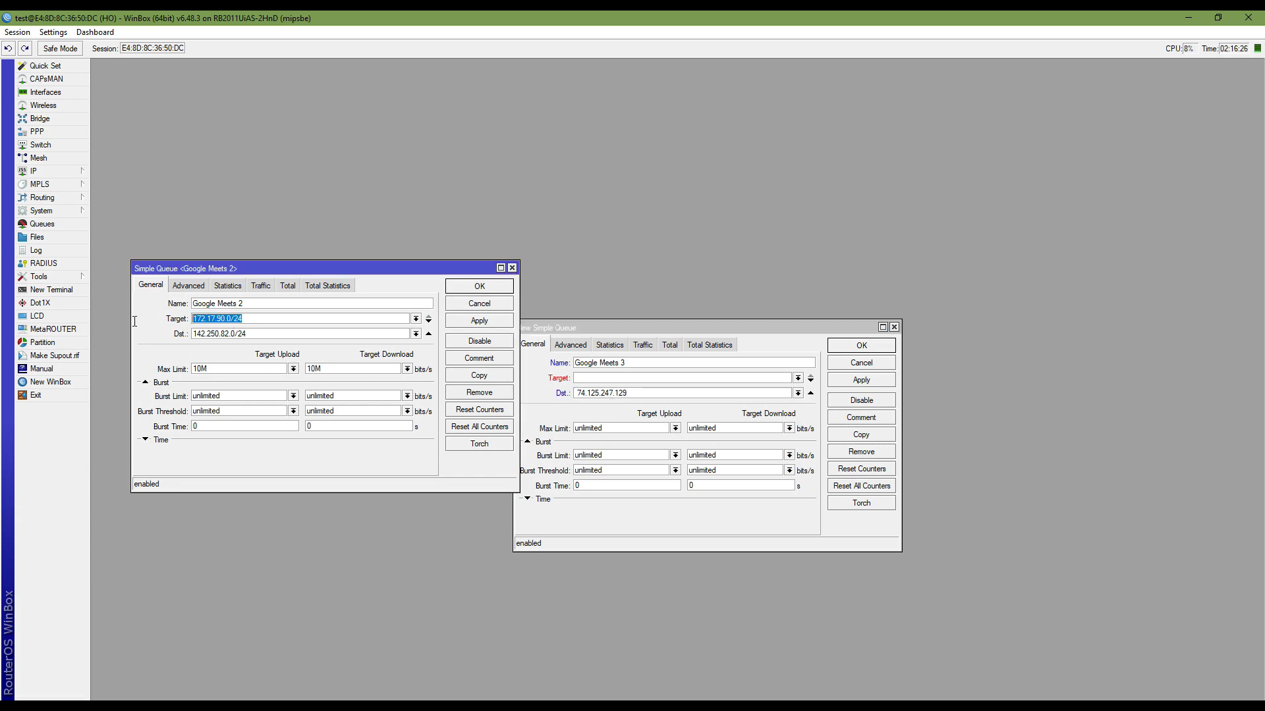
key(ctrl+c)
click(659, 378)
key(ctrl+v)
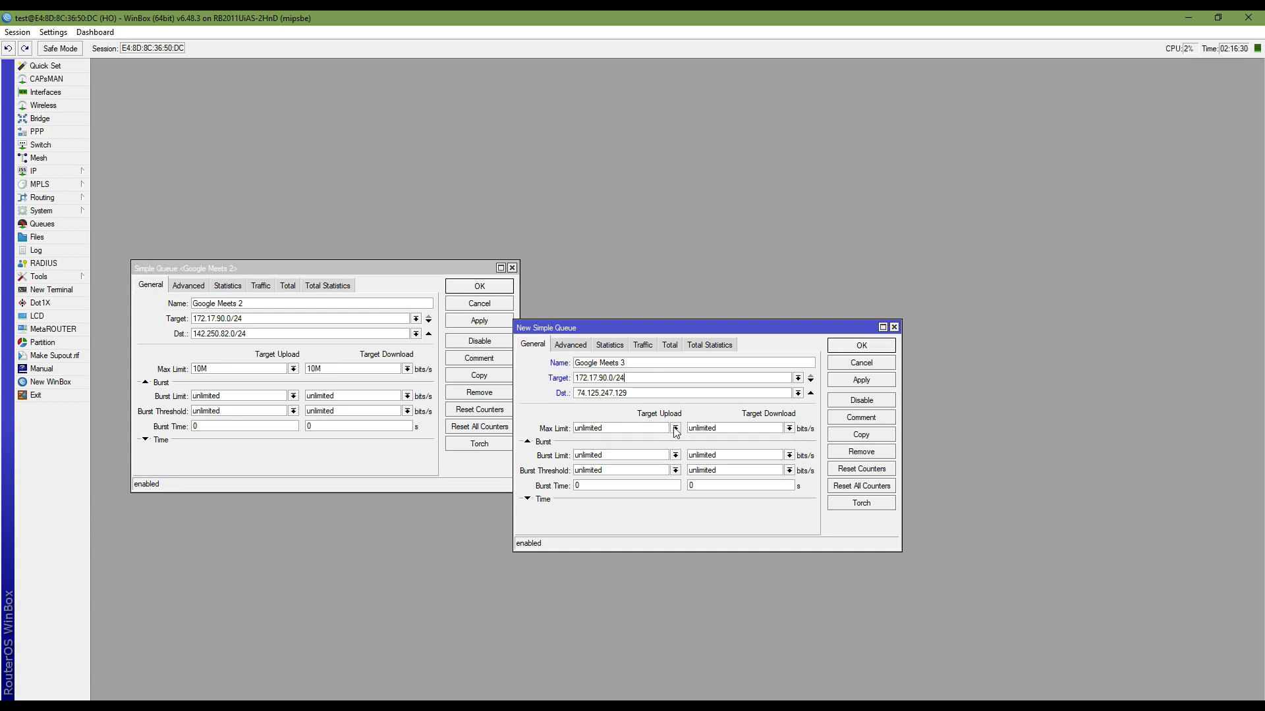
- Set Google Meets 3 limits to 10M both ways, save it, and close Google Meets 2
click(675, 429)
click(618, 541)
click(789, 428)
click(730, 540)
click(857, 382)
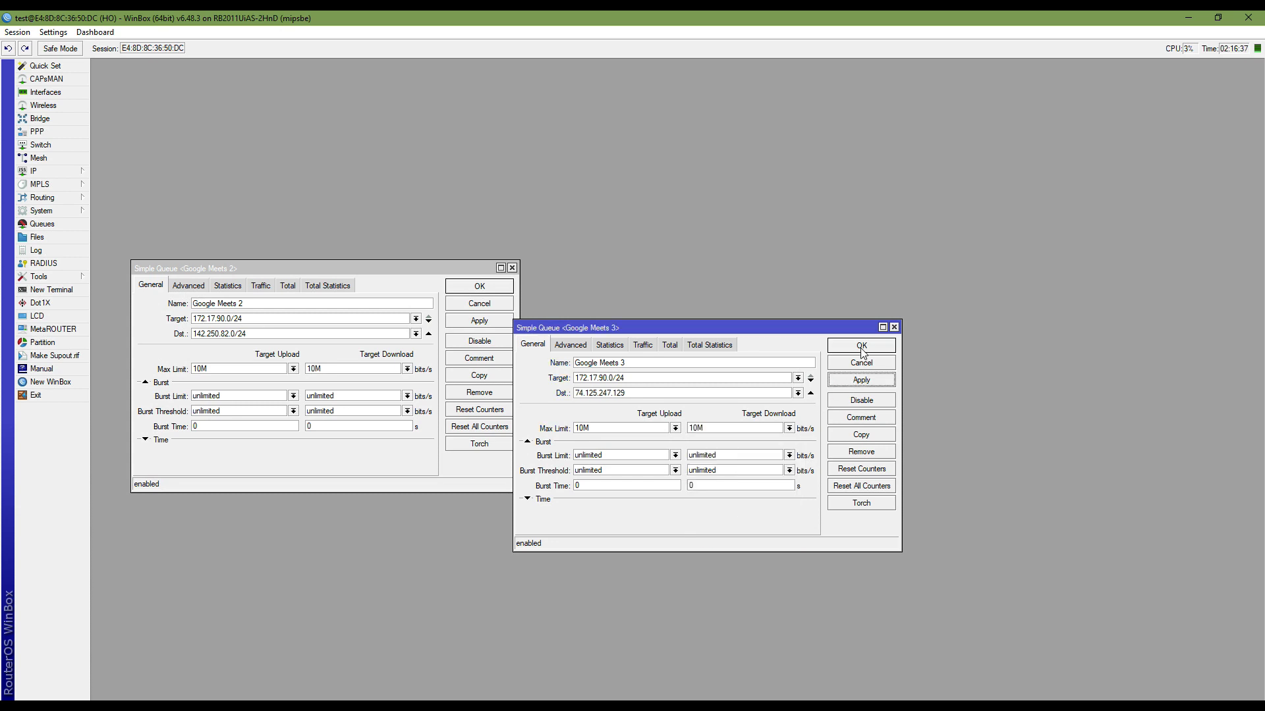
click(861, 345)
click(512, 267)
click(79, 224)
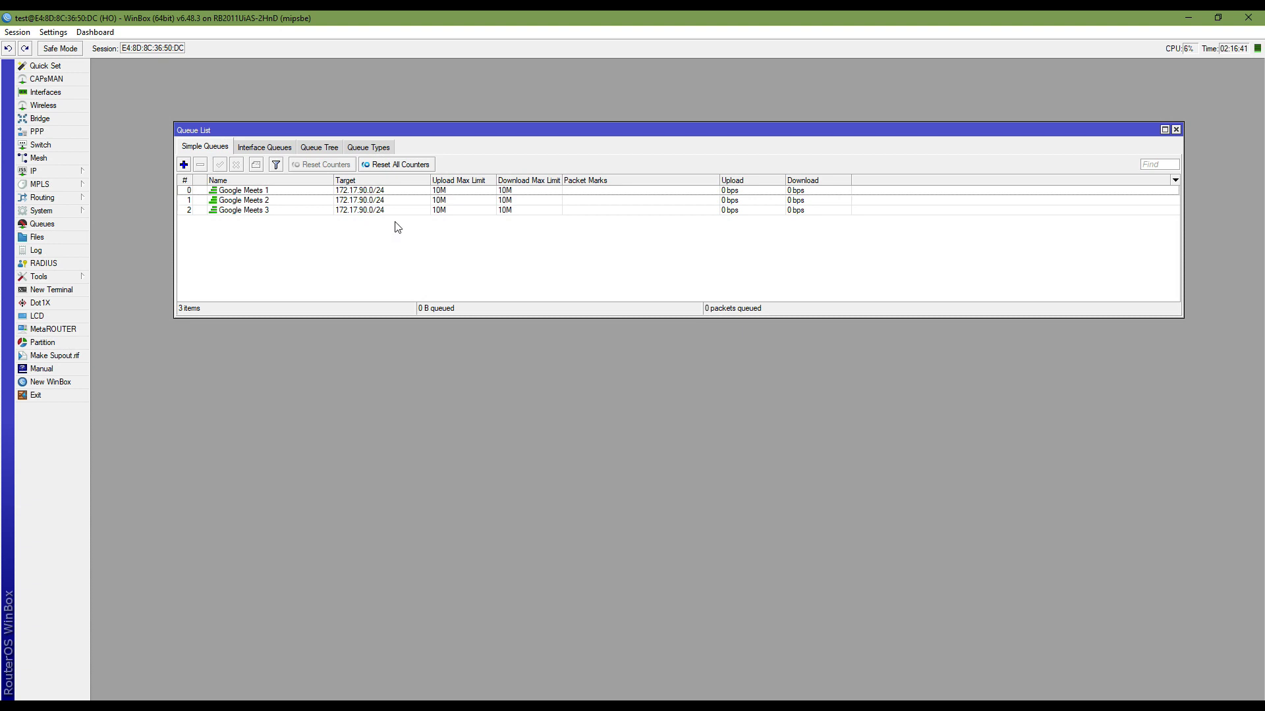
- Create a new simple queue named Total
drag(332, 184, 282, 183)
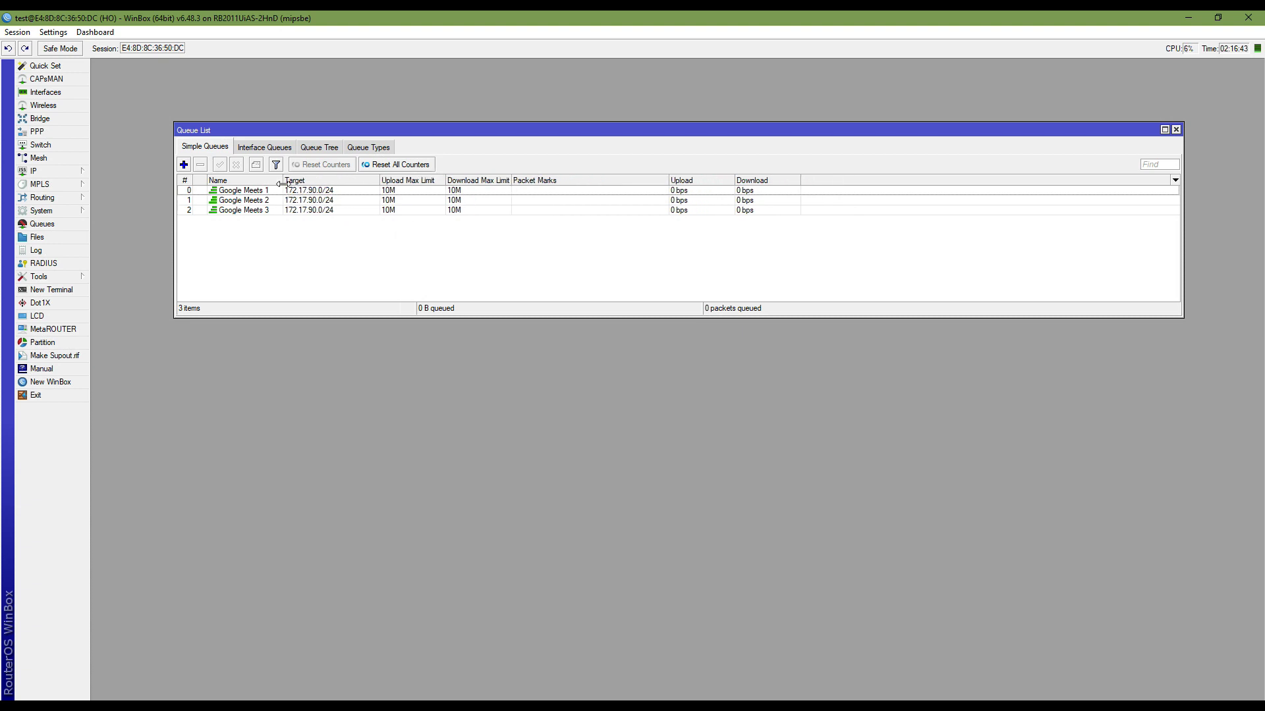
click(184, 165)
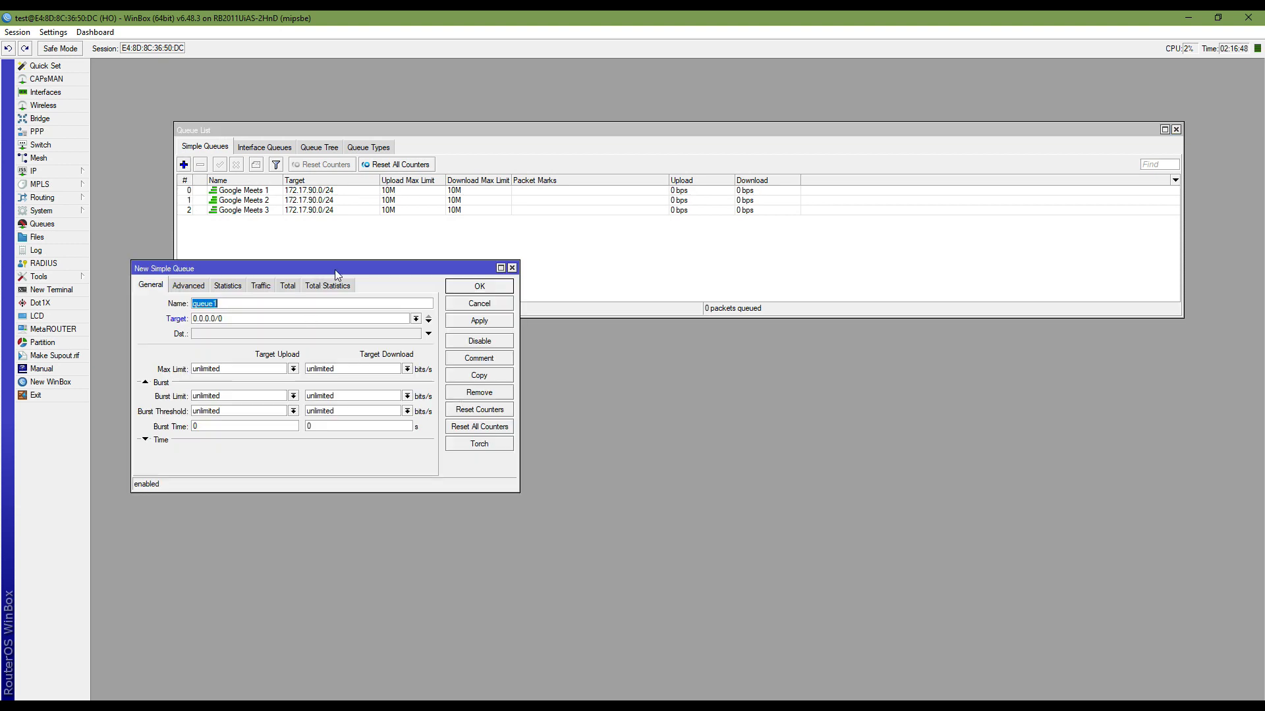
drag(335, 270, 597, 314)
key(BackSpace)
text(Total)
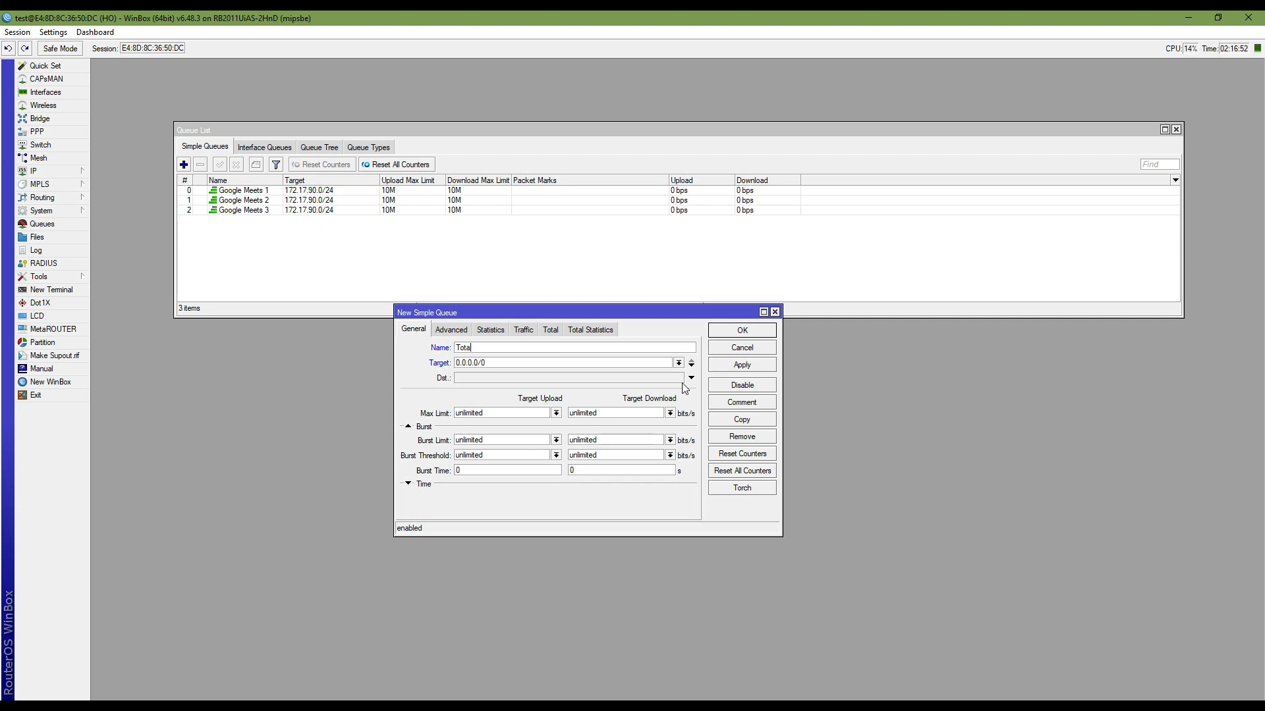
- Copy 172.17.90.0/24 from Google Meets 2 into the Total queue's target
double_click(311, 201)
key(Tab)
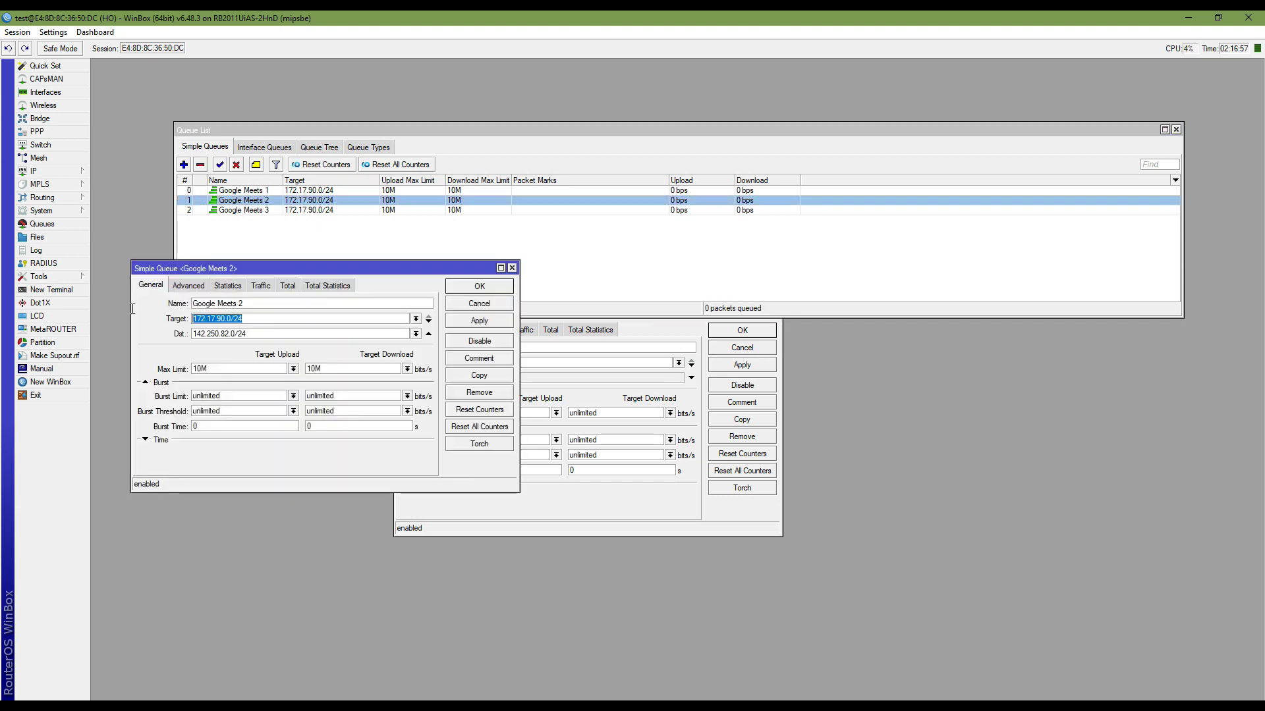
click(512, 269)
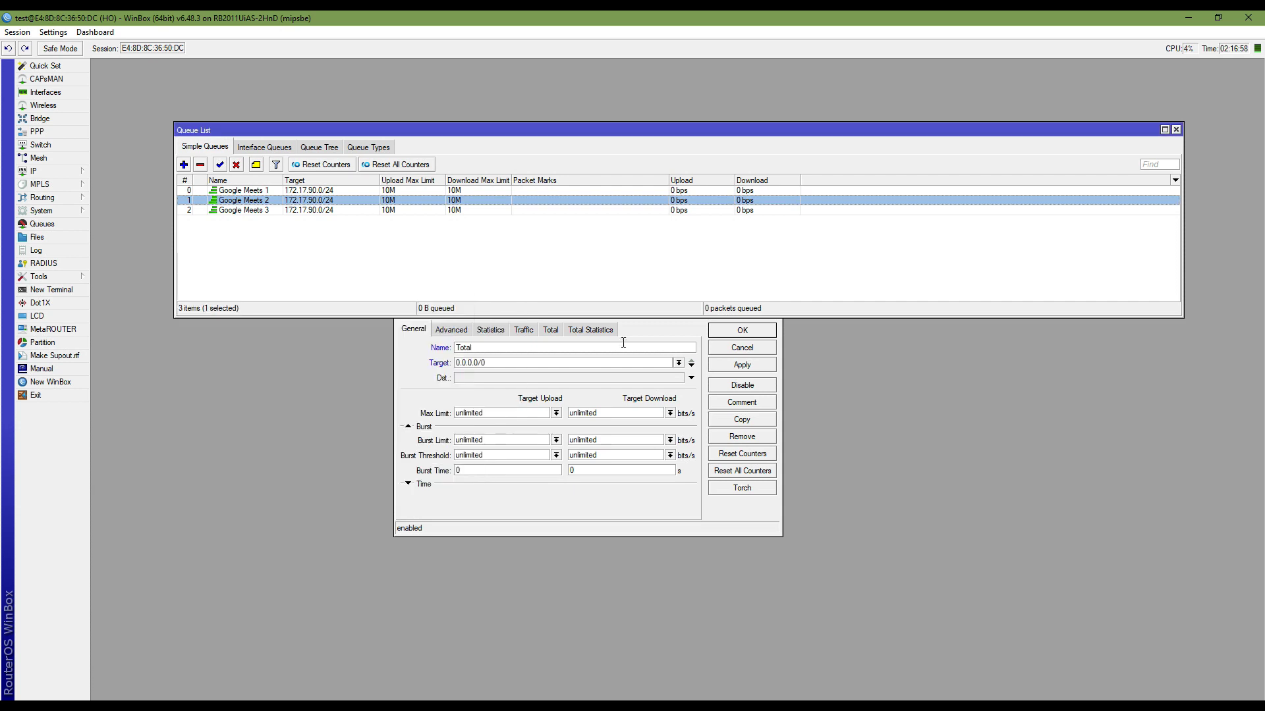
double_click(512, 363)
key(ctrl+v)
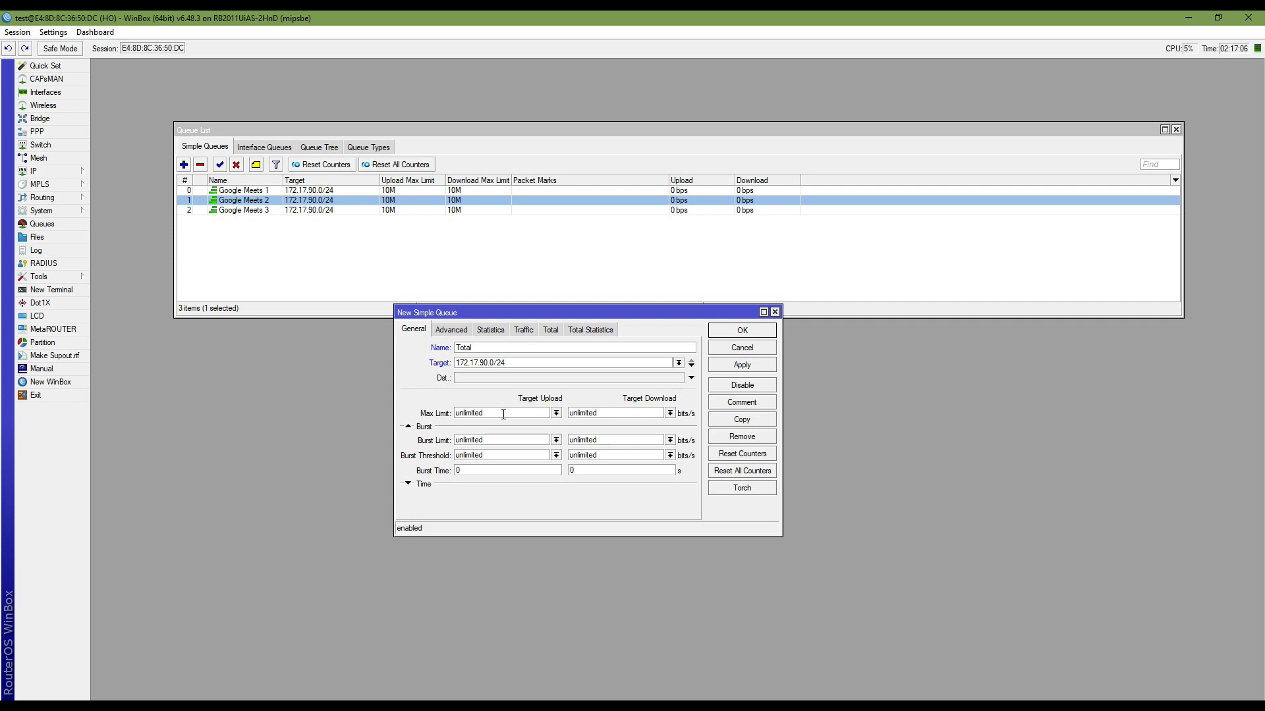
- Set the Total queue's upload and download max limits to 100M and save it
click(555, 413)
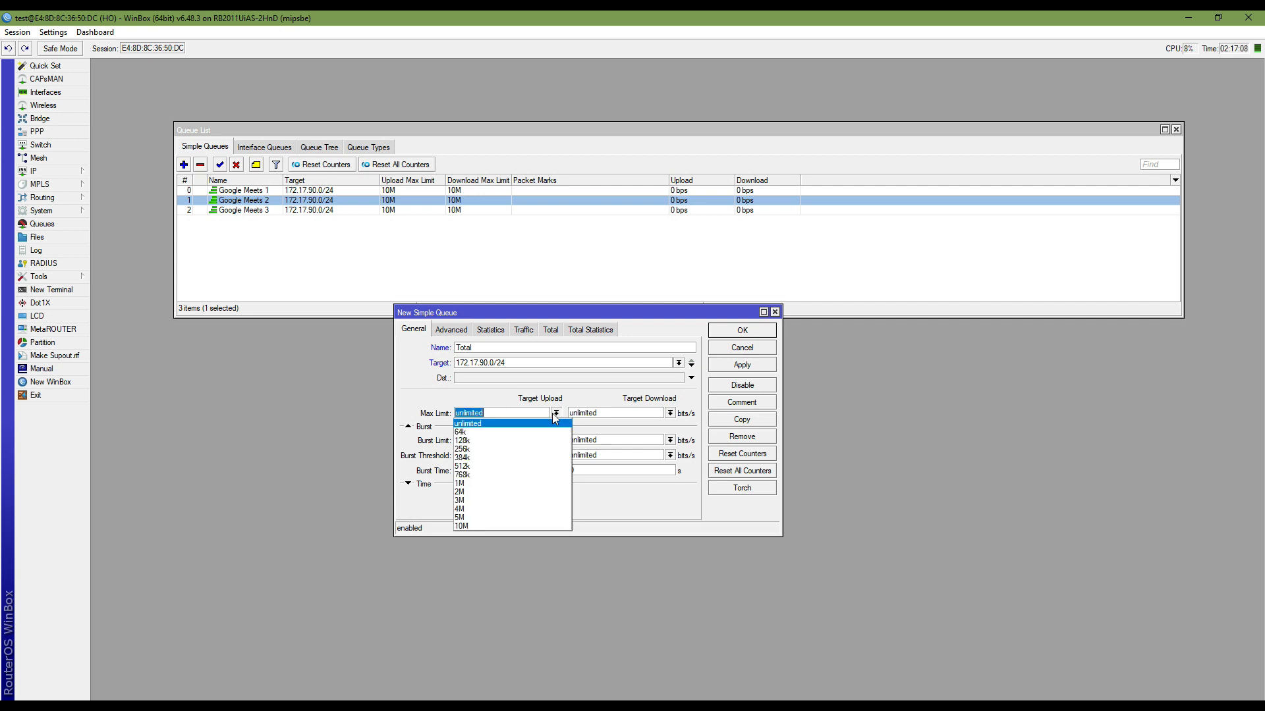
click(492, 525)
click(462, 413)
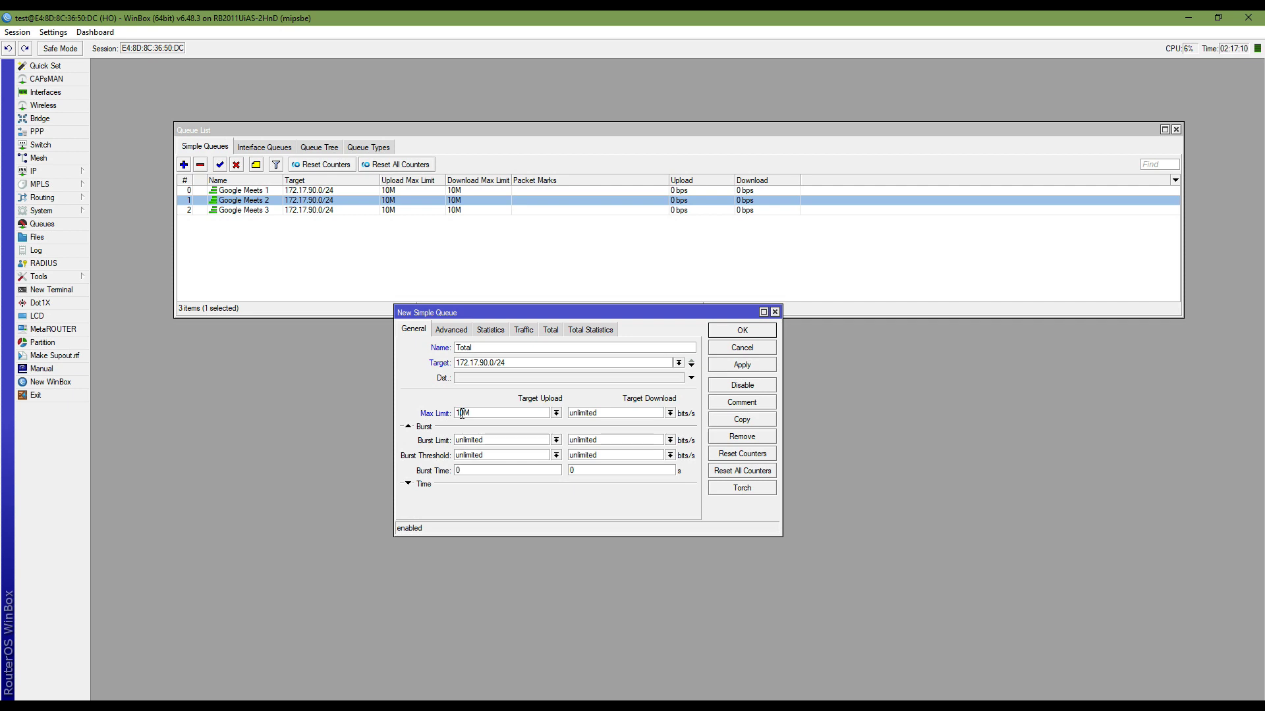
text(0)
double_click(498, 413)
click(522, 413)
double_click(580, 413)
text(100M)
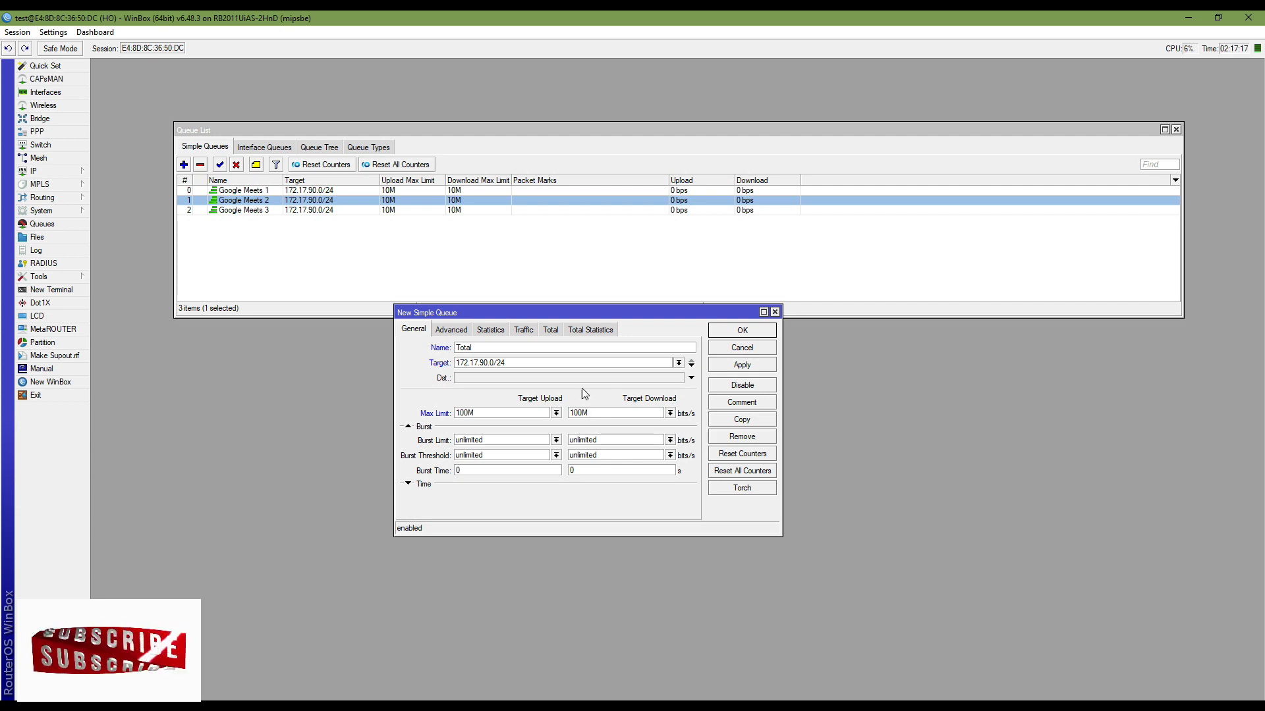
click(742, 366)
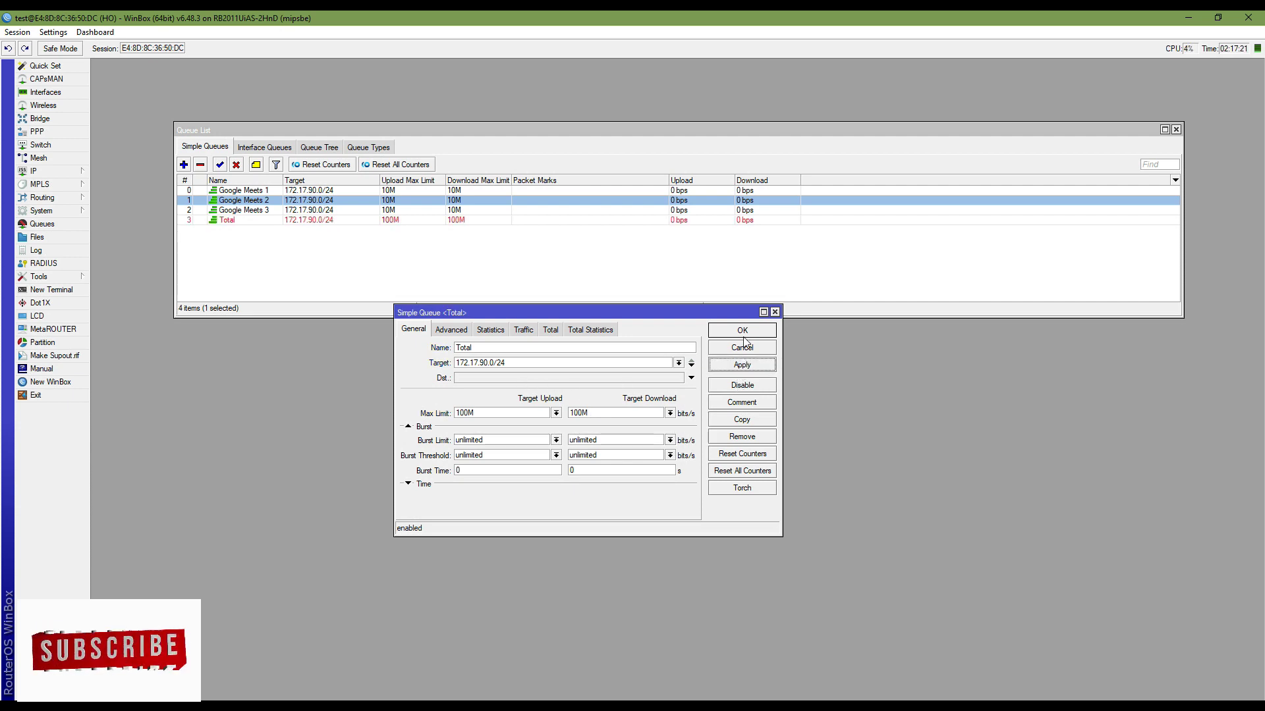
click(742, 333)
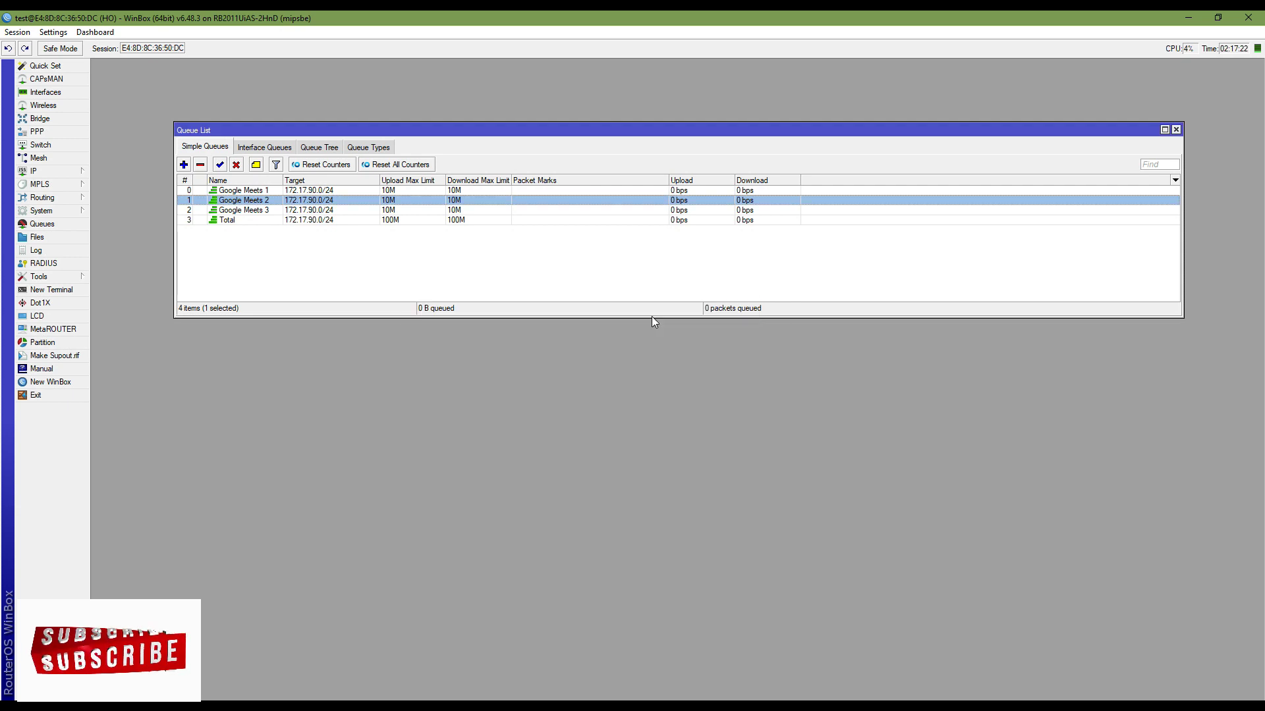
click(337, 211)
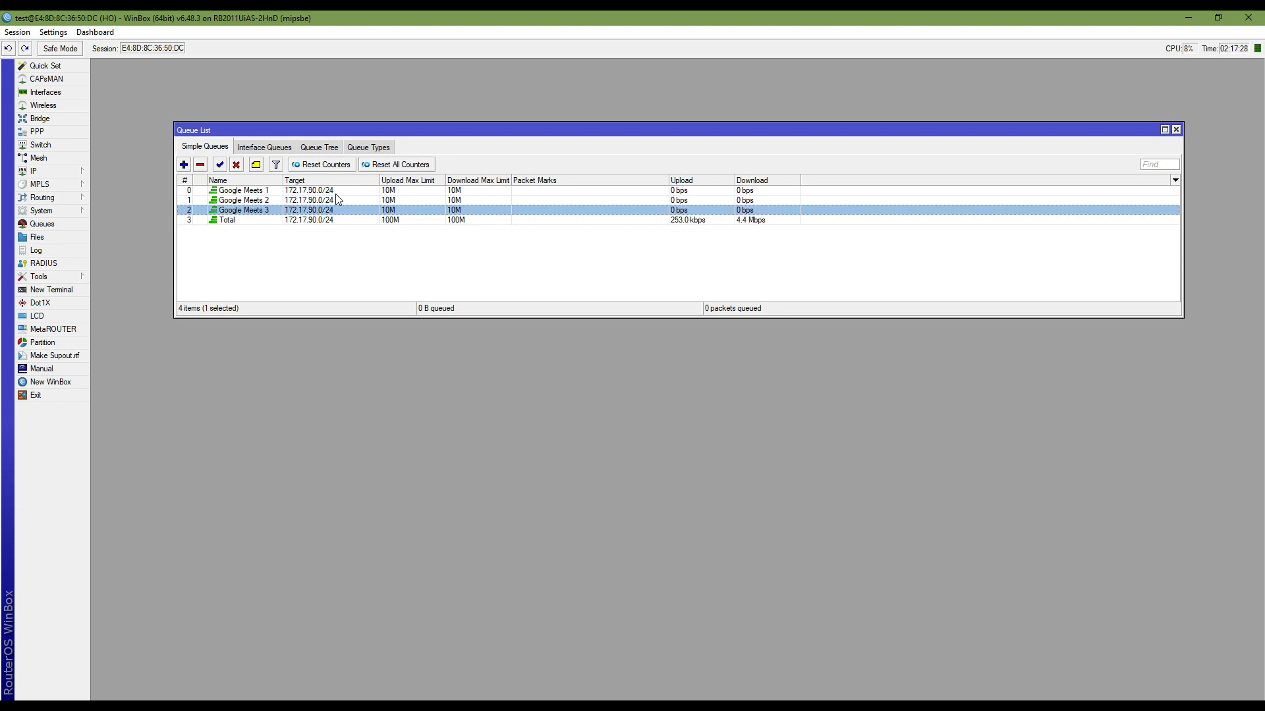
key(Up)
key(Up)
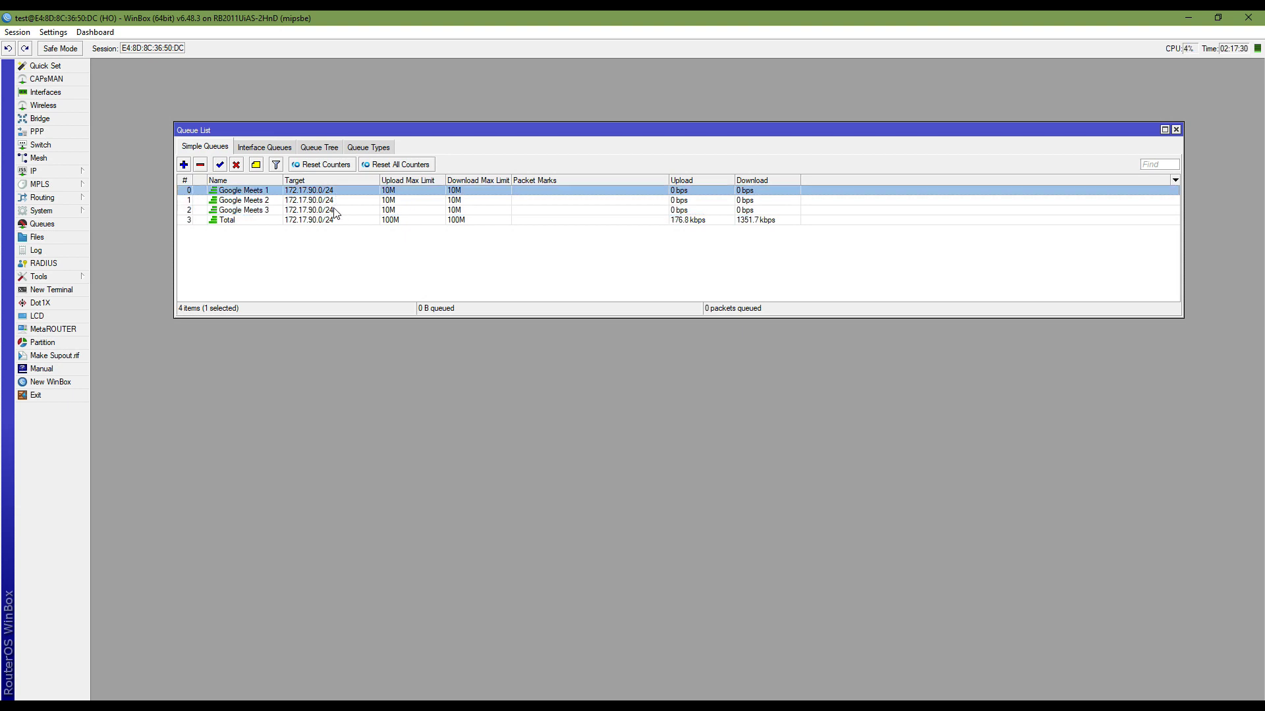
click(340, 221)
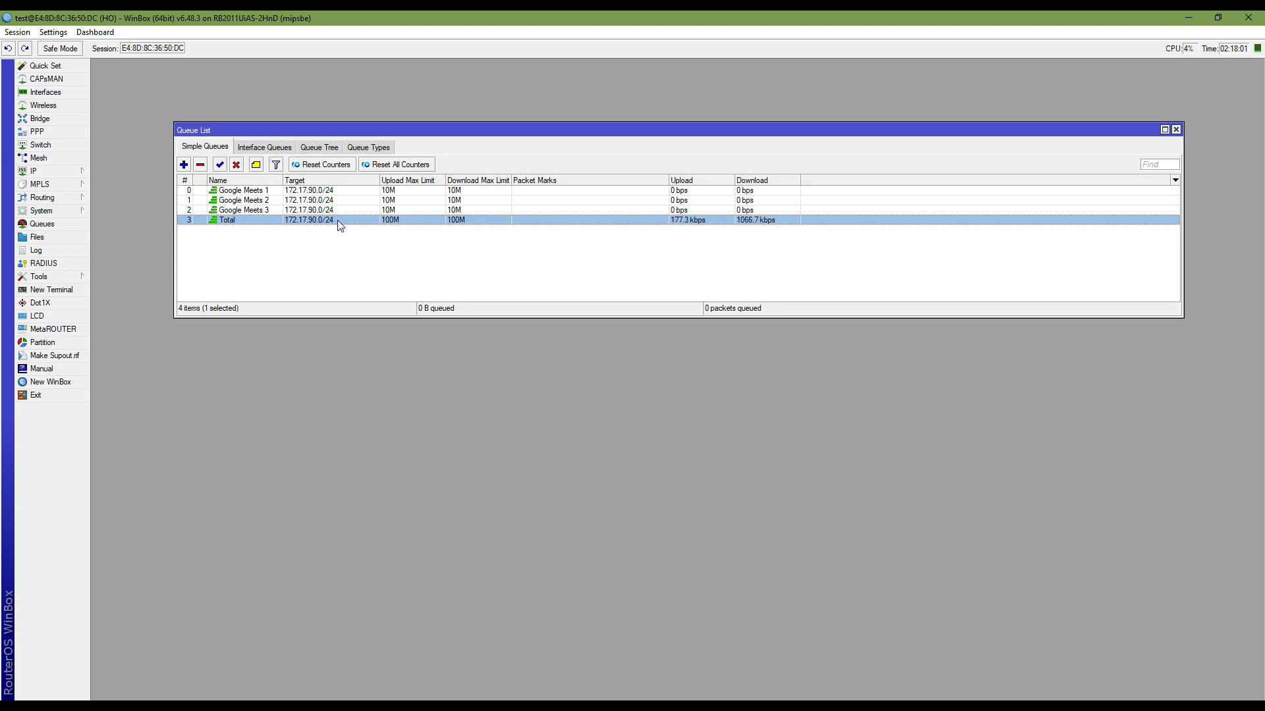
click(343, 210)
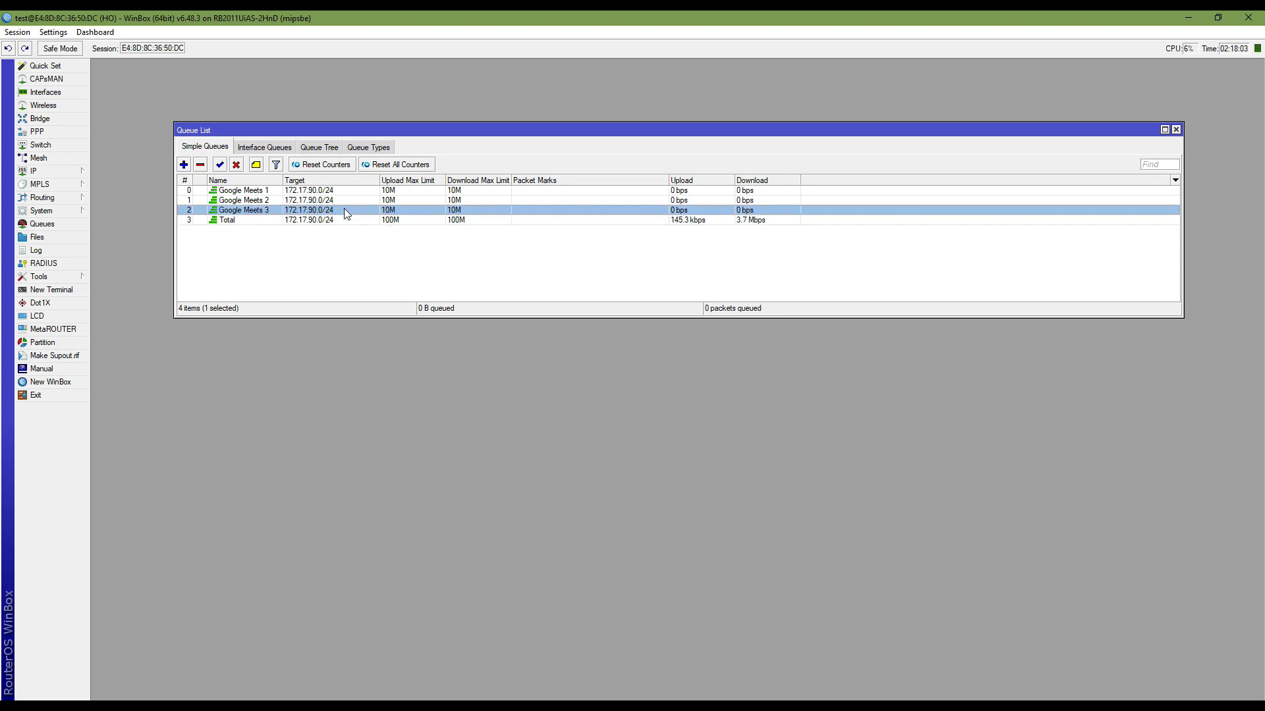
click(346, 200)
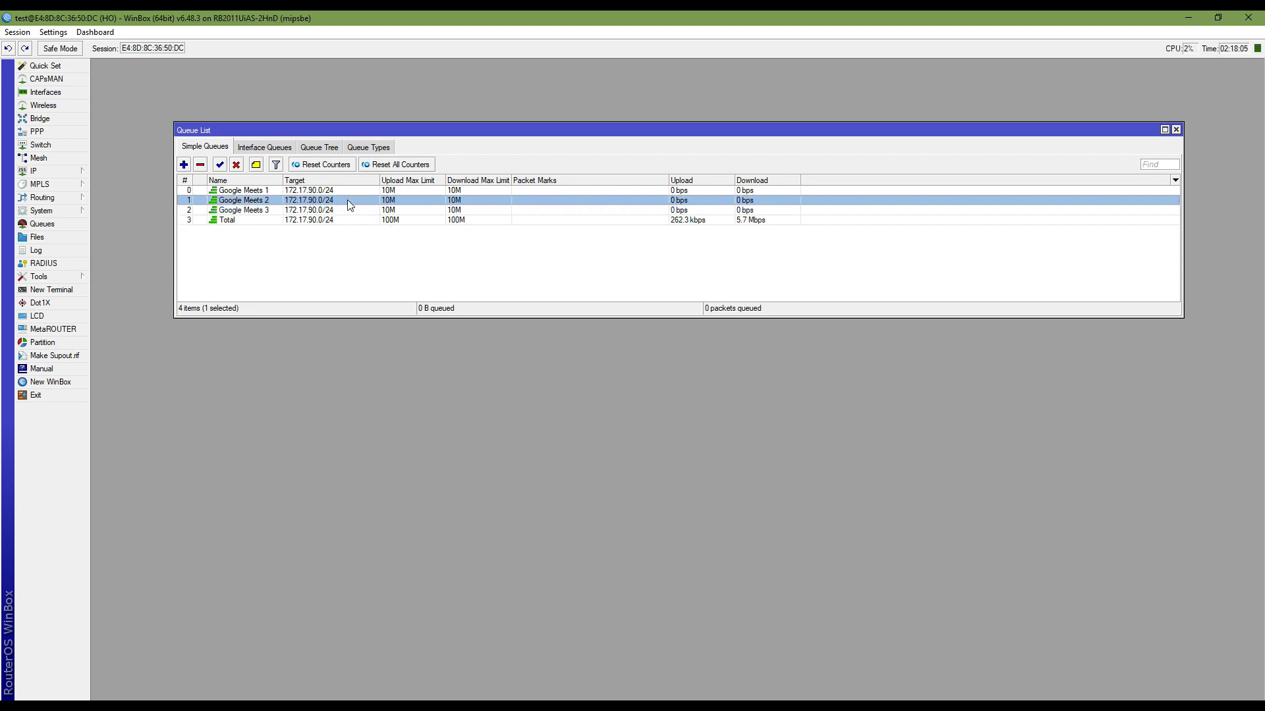
click(349, 189)
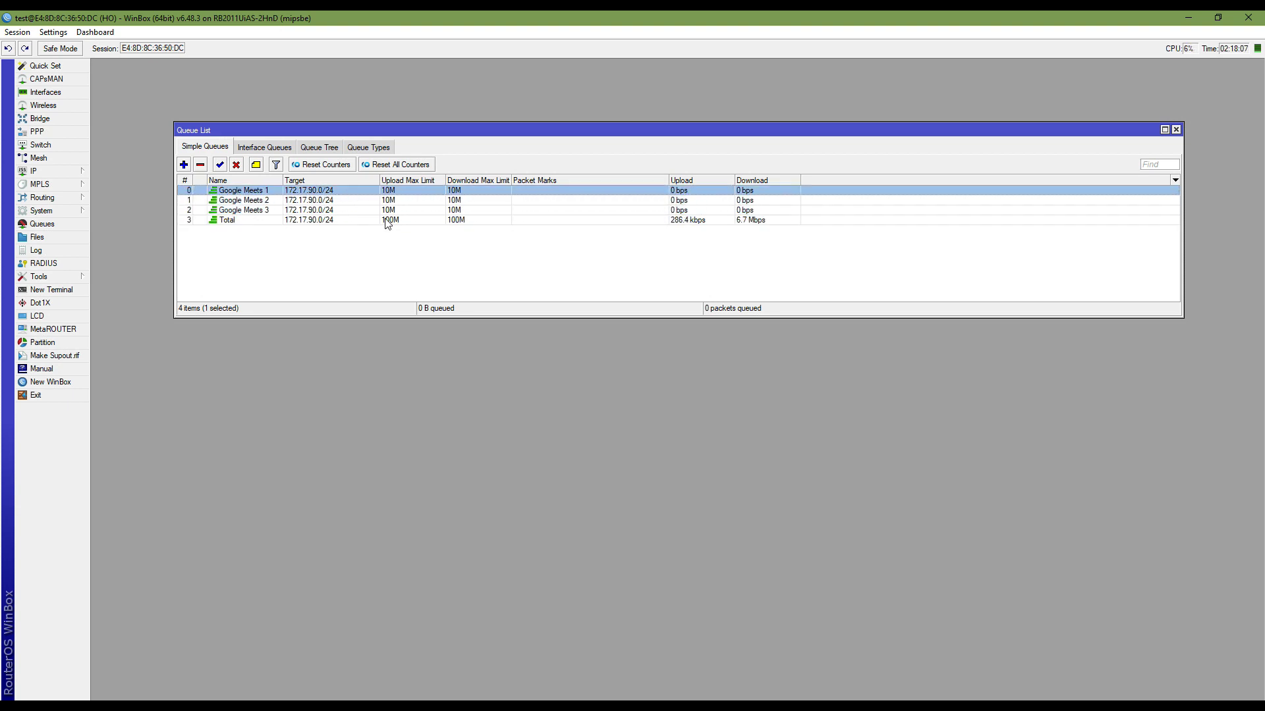